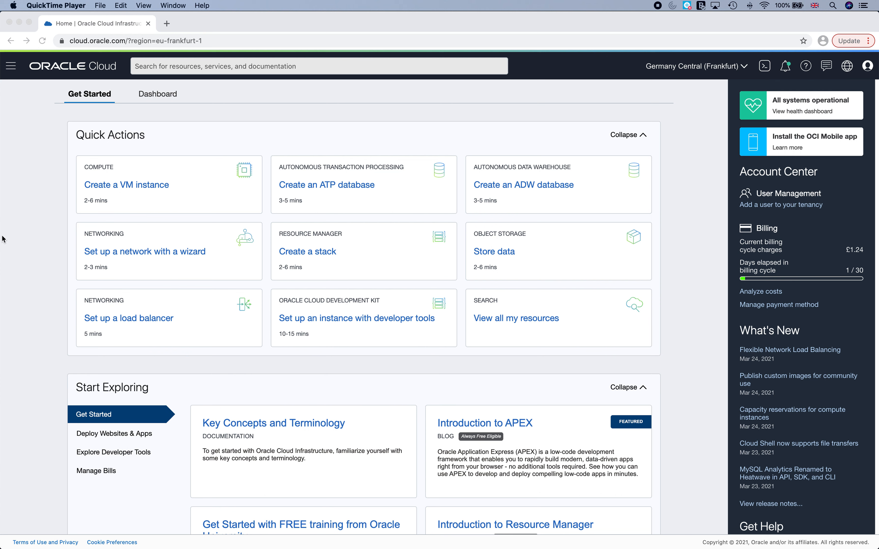
# From the Autonomous Data Warehouse list, open ADB01's Tools and launch Database Actions in a new tab.
pyautogui.click(10, 74)
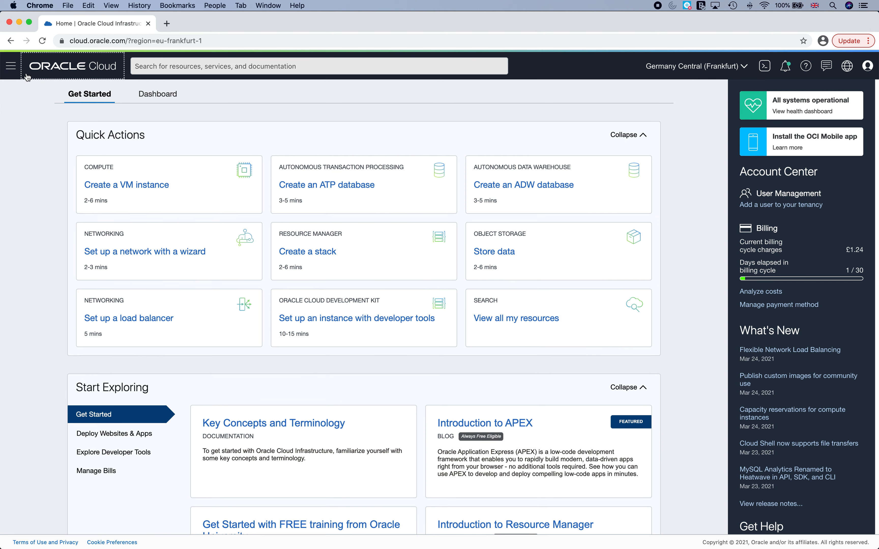
pyautogui.click(11, 73)
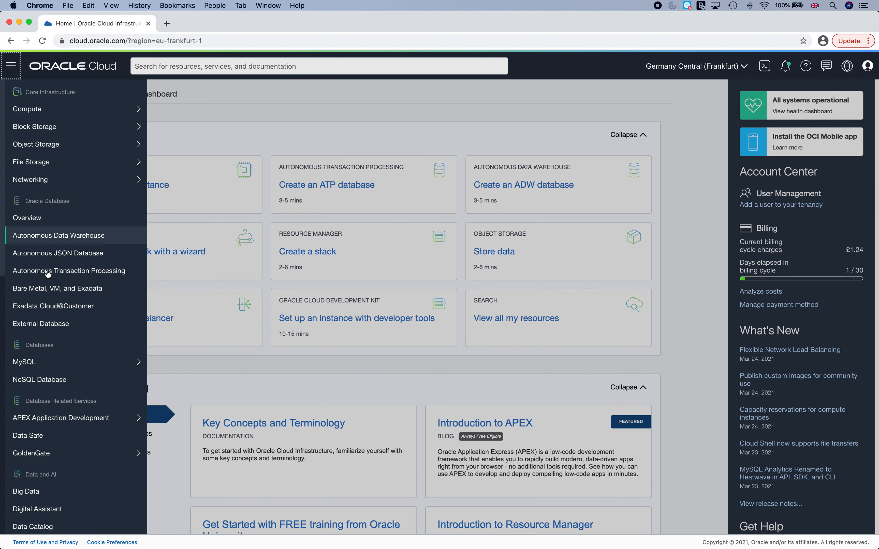
pyautogui.click(70, 241)
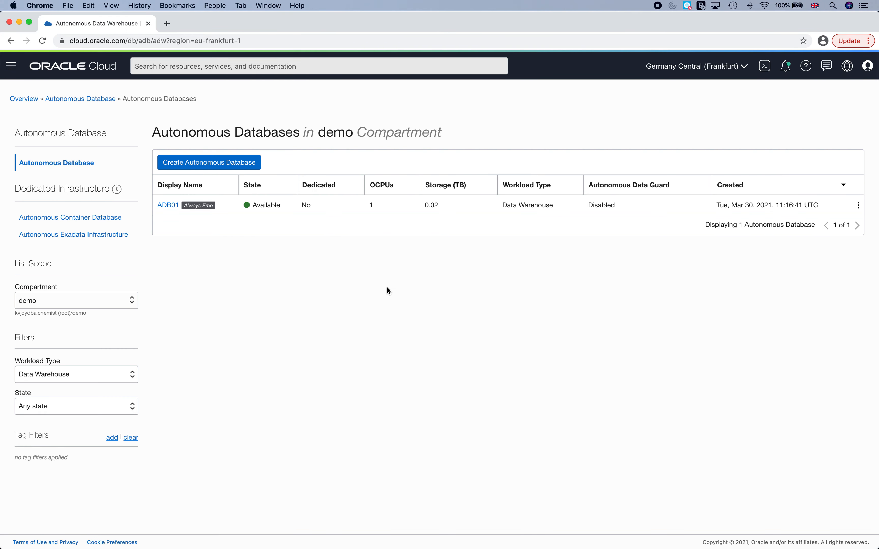
pyautogui.click(168, 205)
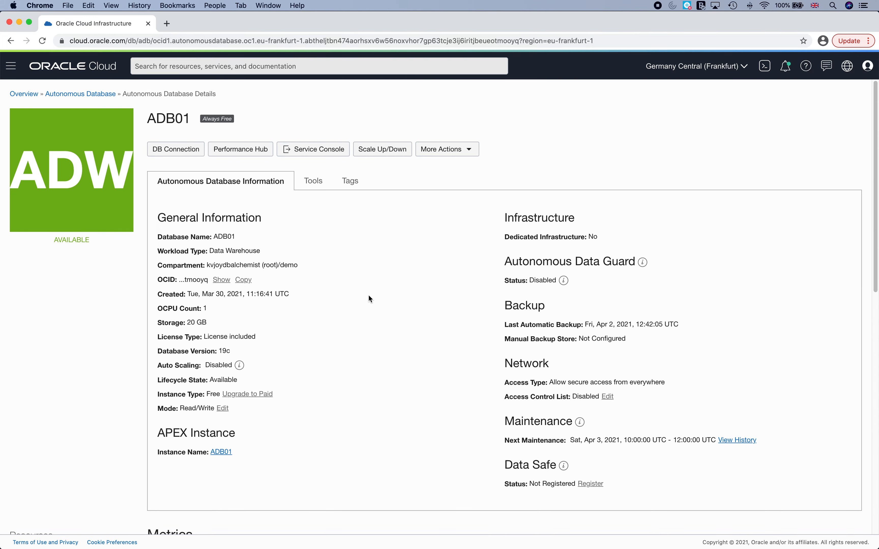
pyautogui.click(314, 181)
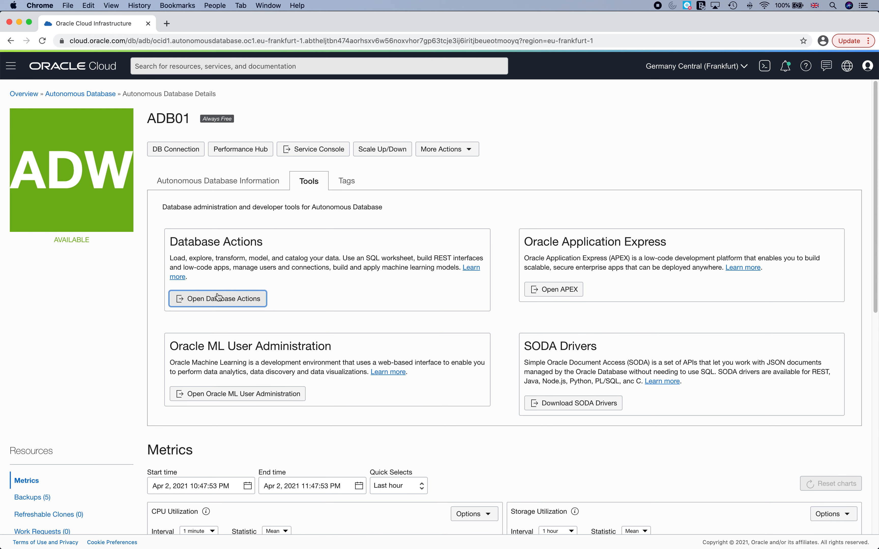
pyautogui.click(234, 299)
# Sign in as ADMIN with the saved password and open the SQL worksheet card.
pyautogui.click(396, 115)
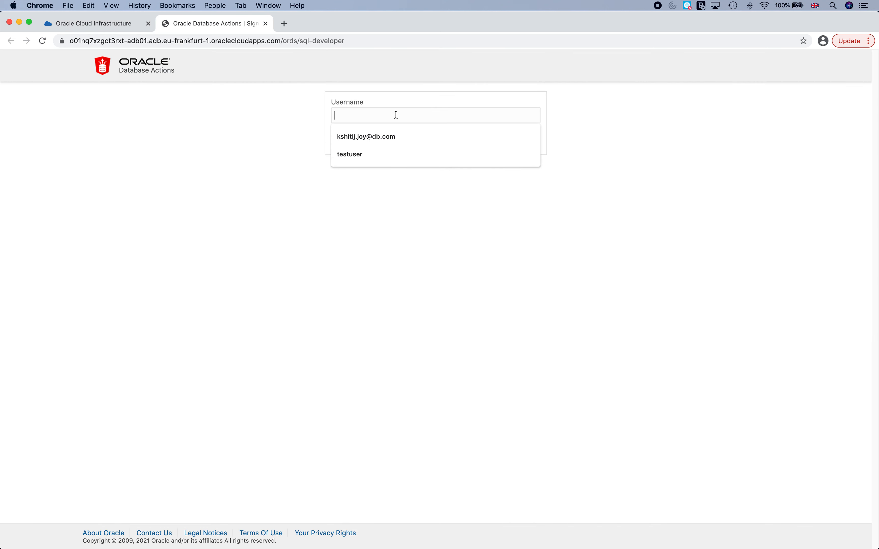
pyautogui.write('admin')
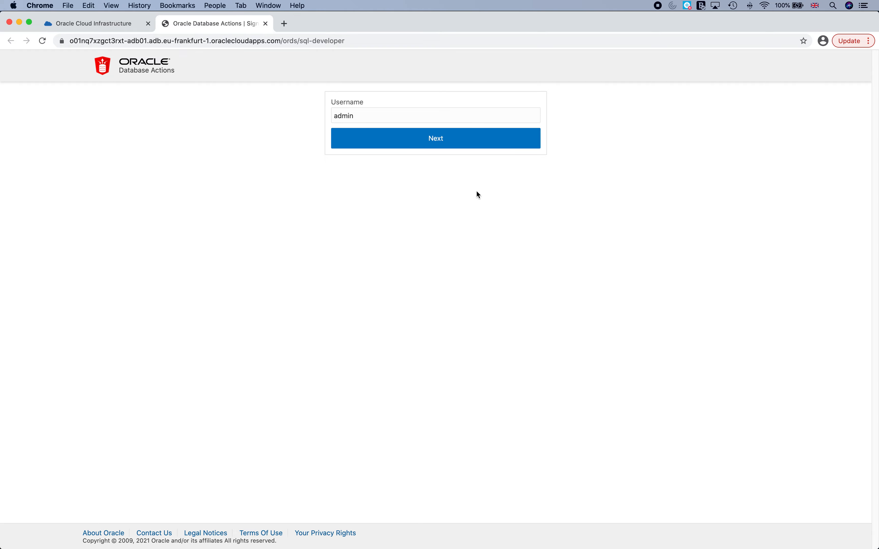
pyautogui.click(485, 143)
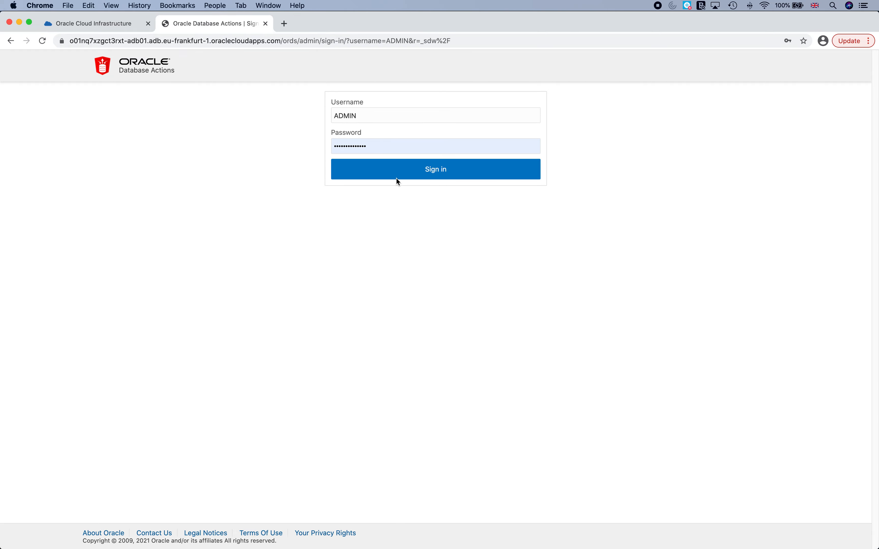
pyautogui.click(398, 177)
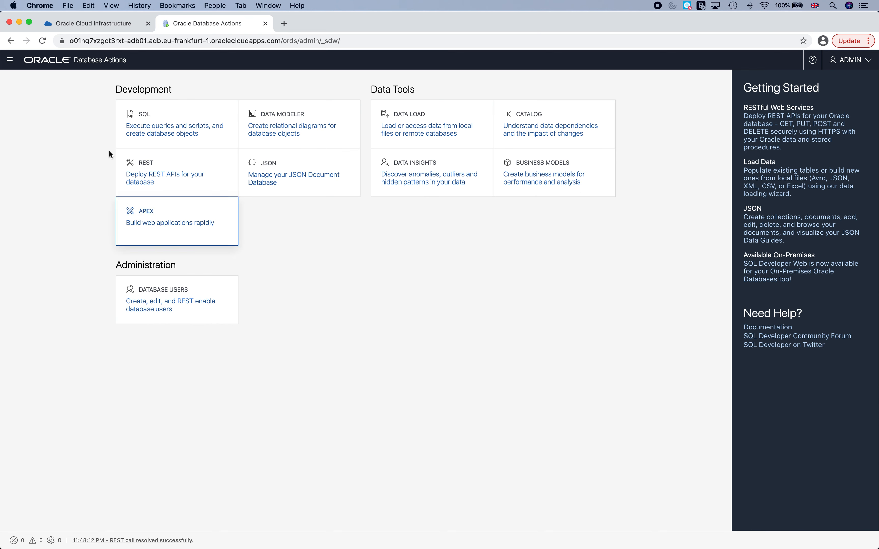
pyautogui.click(149, 116)
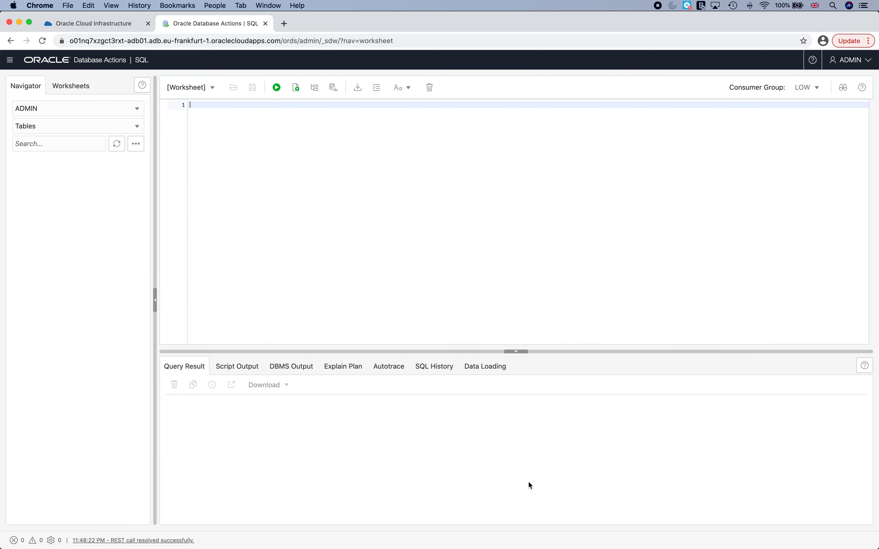
# Copy the 'create user hr…' line from the Create Schema & Load Data script table in Word.
pyautogui.moveTo(581, 547)
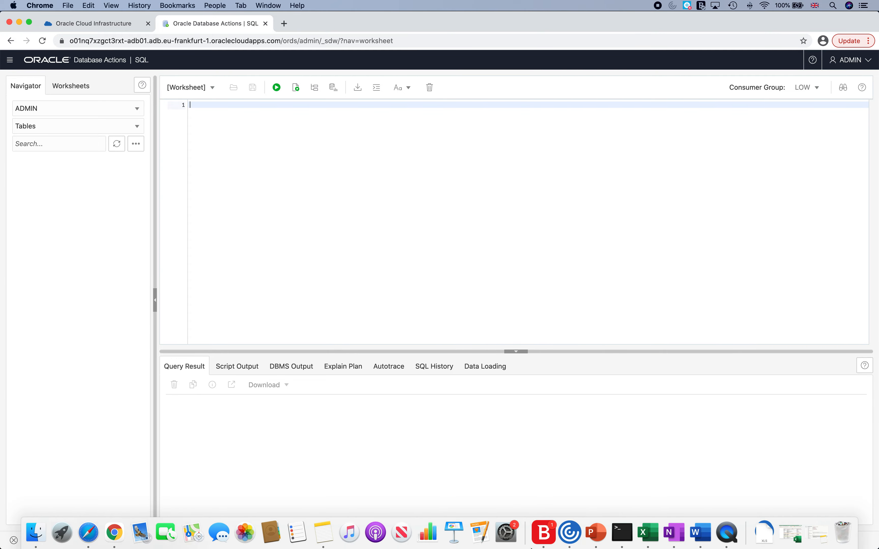
pyautogui.click(706, 541)
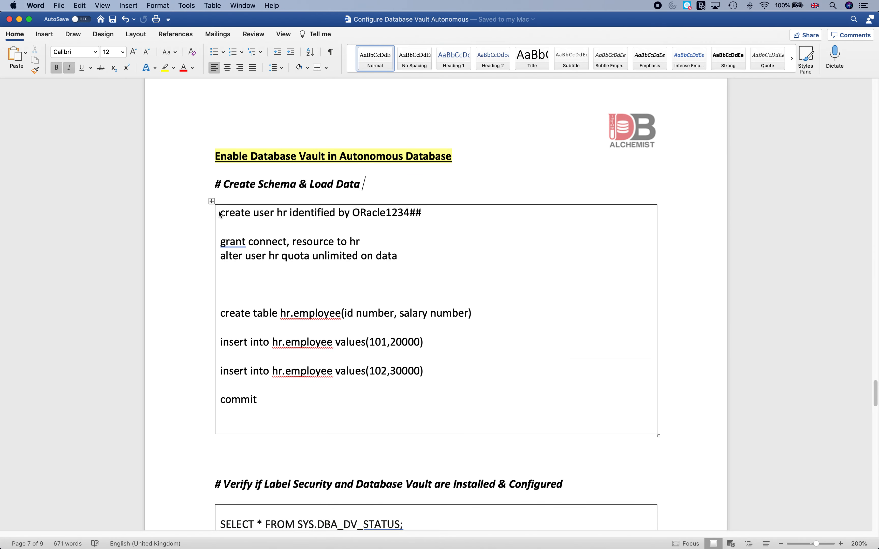
pyautogui.moveTo(221, 214); pyautogui.dragTo(496, 222)
pyautogui.press('super+c')
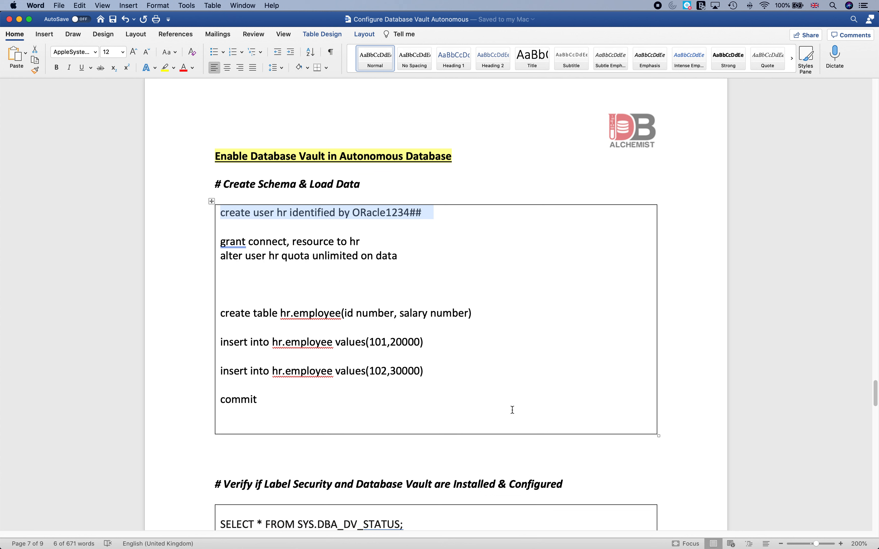
pyautogui.moveTo(428, 543)
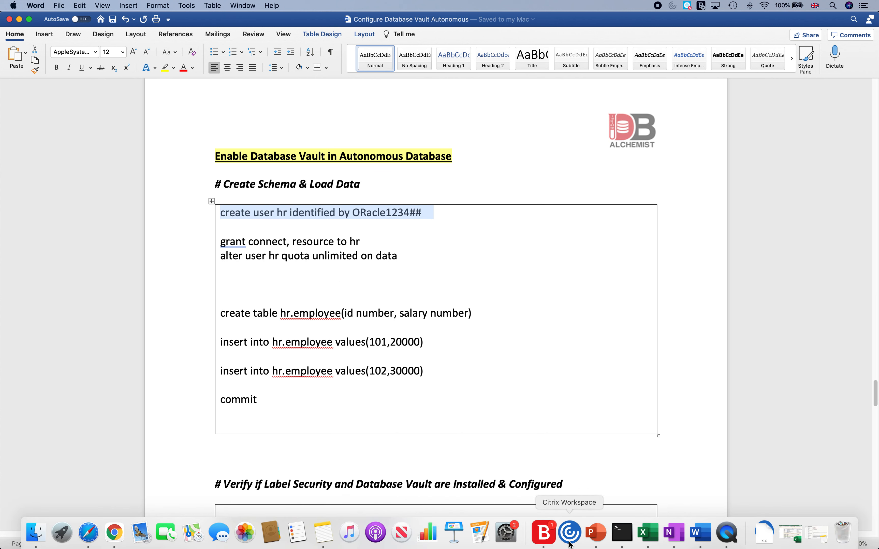
# Paste and run the create user hr statement so User HR is created, then add blank lines below.
pyautogui.click(115, 534)
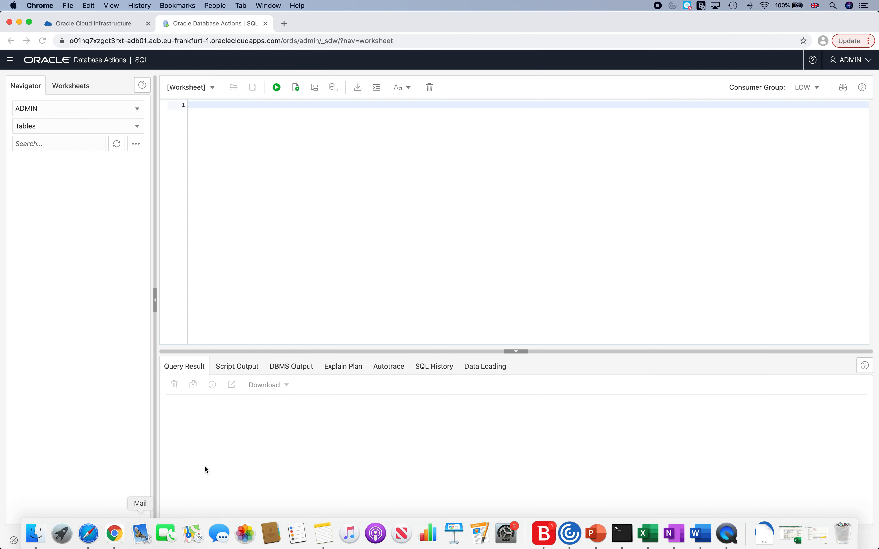
pyautogui.press('super+v')
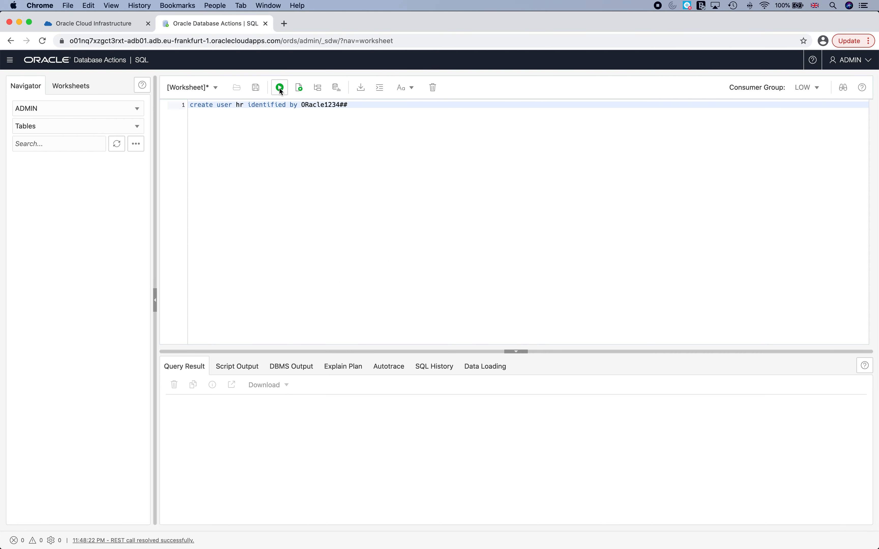
pyautogui.click(280, 88)
pyautogui.click(298, 87)
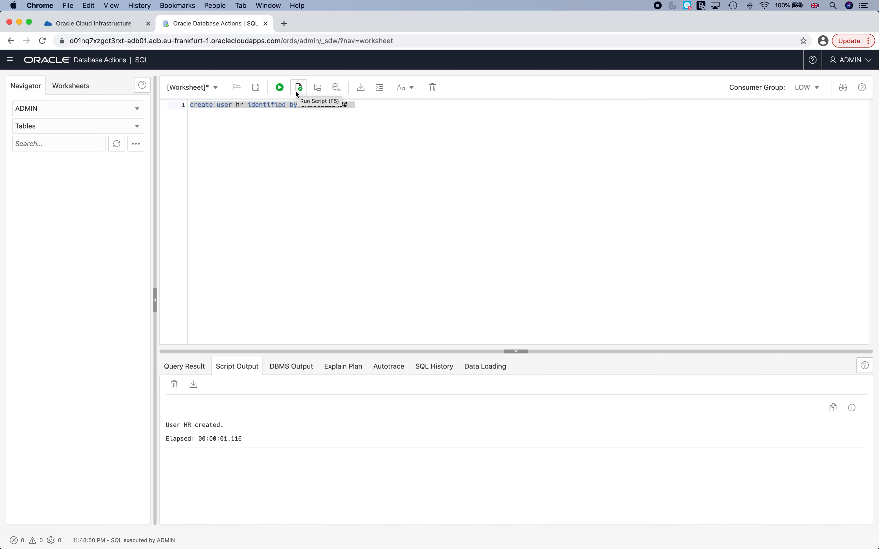
pyautogui.click(290, 197)
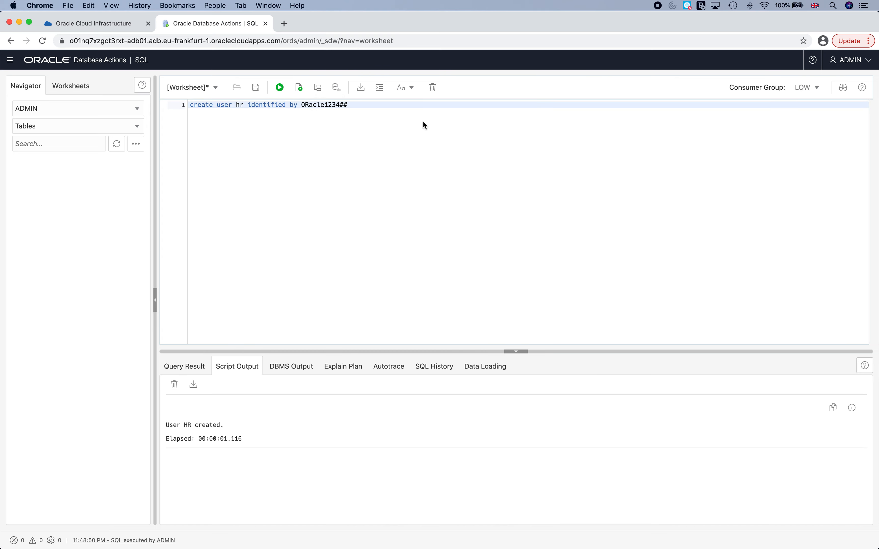
pyautogui.press('Return')
pyautogui.press('Return')
pyautogui.press('Return')
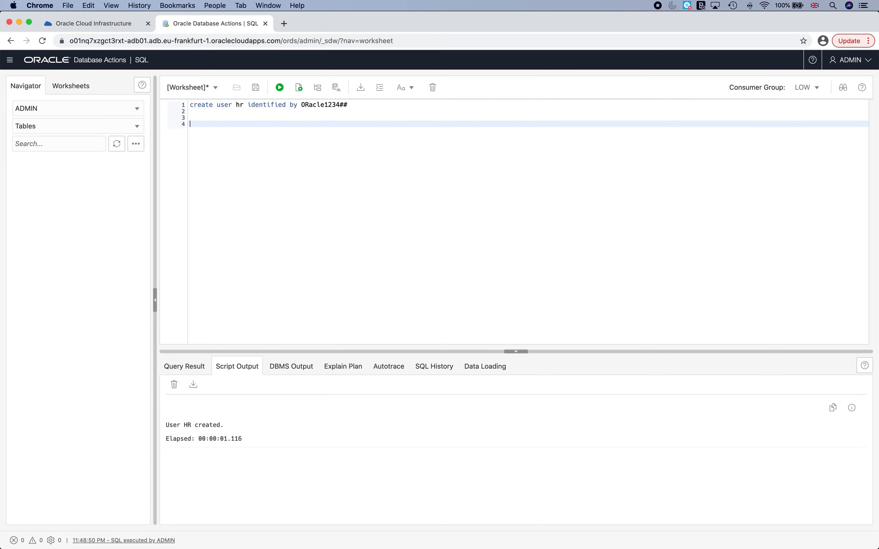
# Paste the grant connect, resource and 'alter user hr quota unlimited' lines from Word under create user.
pyautogui.moveTo(454, 543)
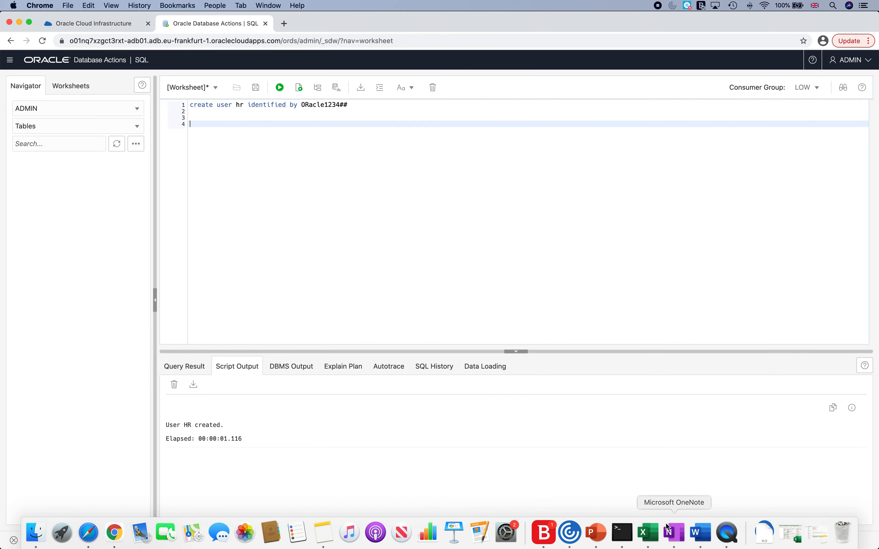
pyautogui.click(711, 541)
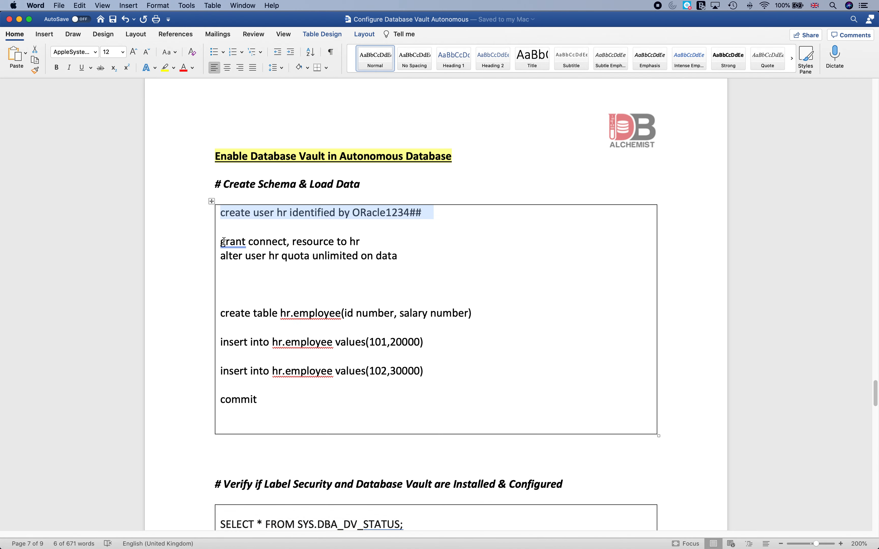
pyautogui.moveTo(221, 242); pyautogui.dragTo(409, 264)
pyautogui.press('super+c')
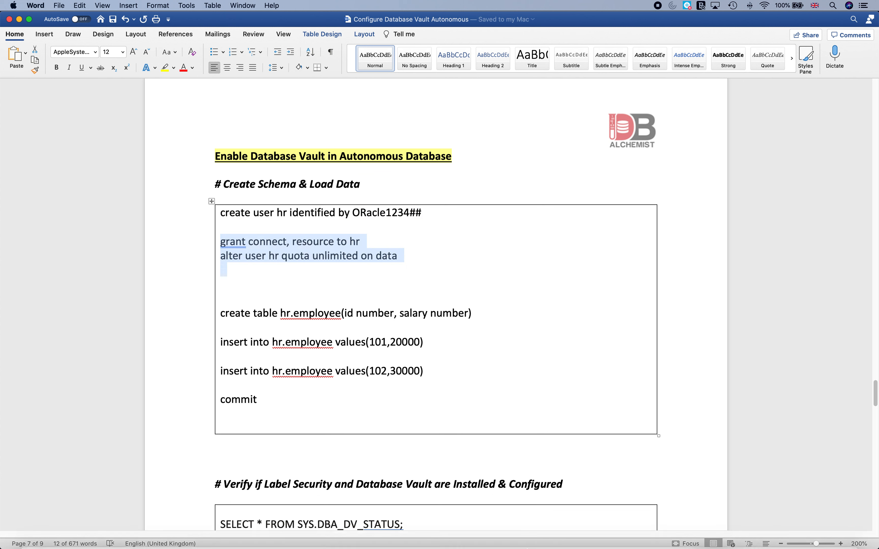
pyautogui.moveTo(650, 536)
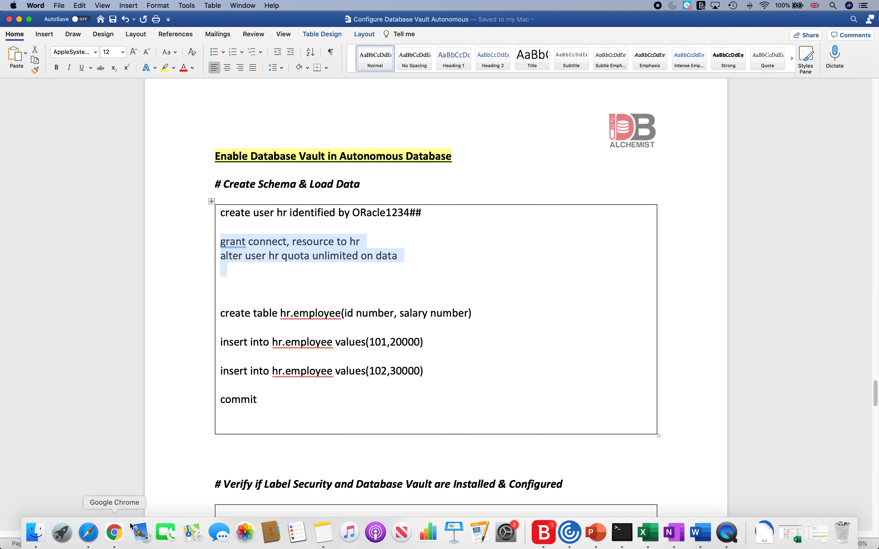
pyautogui.click(128, 530)
pyautogui.press('super+v')
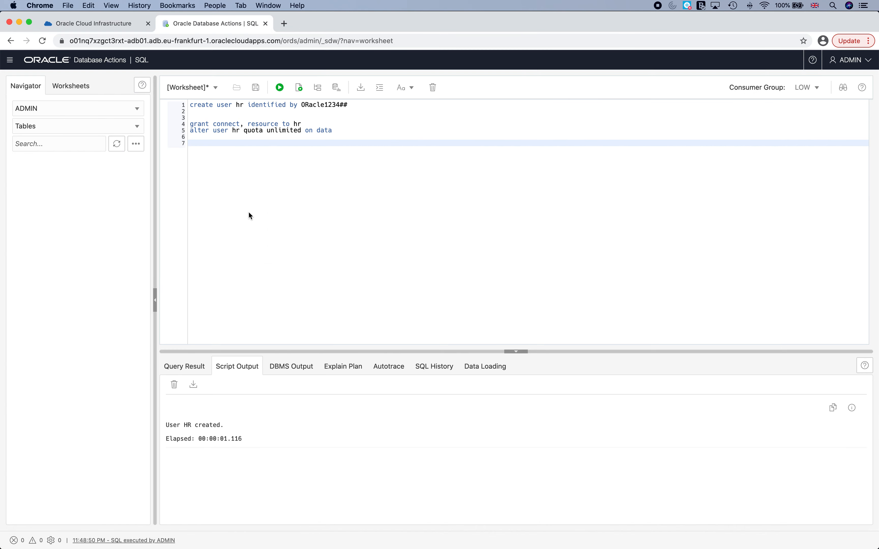
# After the combined run fails with ORA-00990, split the lines and run the grant connect, resource statement alone.
pyautogui.moveTo(163, 124); pyautogui.dragTo(163, 136)
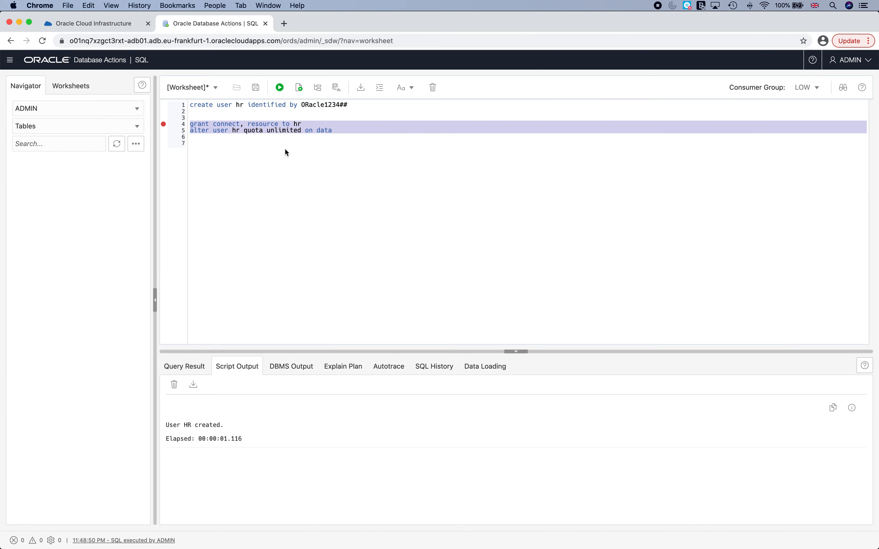
pyautogui.hotkey('ctrl', 'Return')
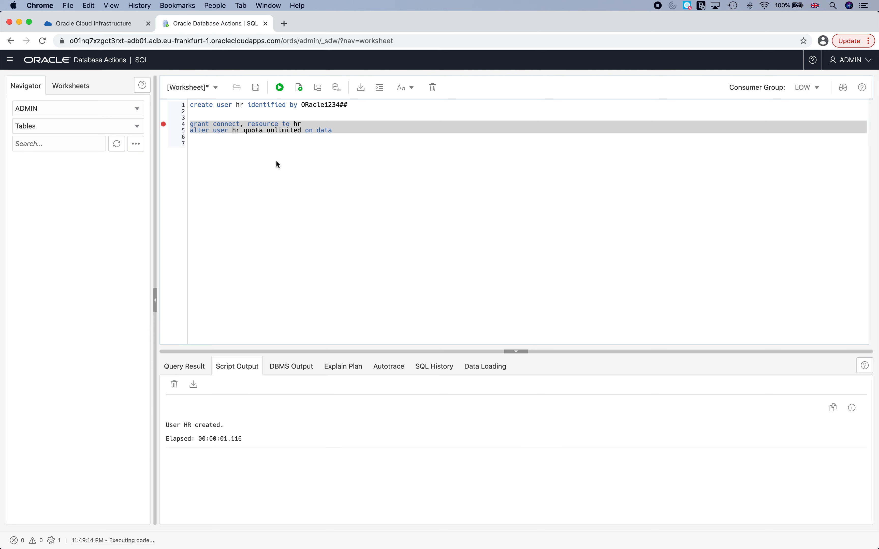
pyautogui.click(276, 185)
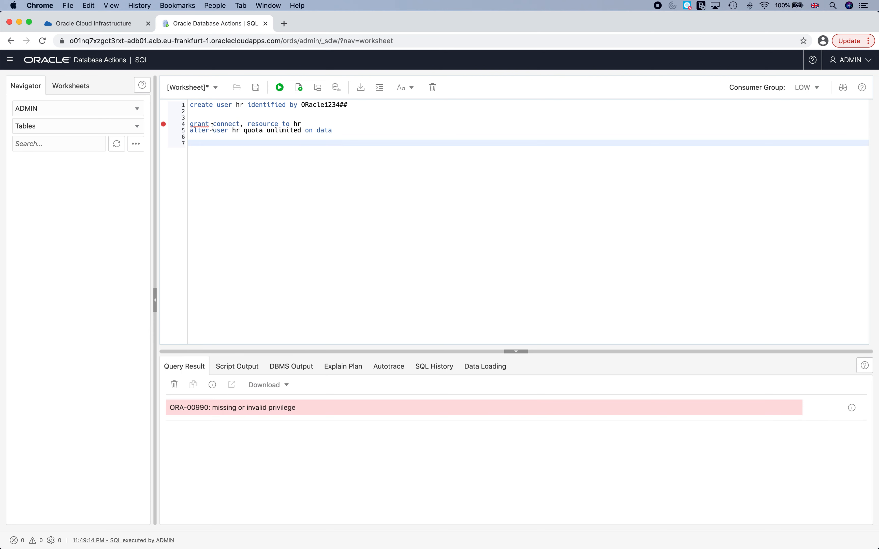
pyautogui.click(193, 131)
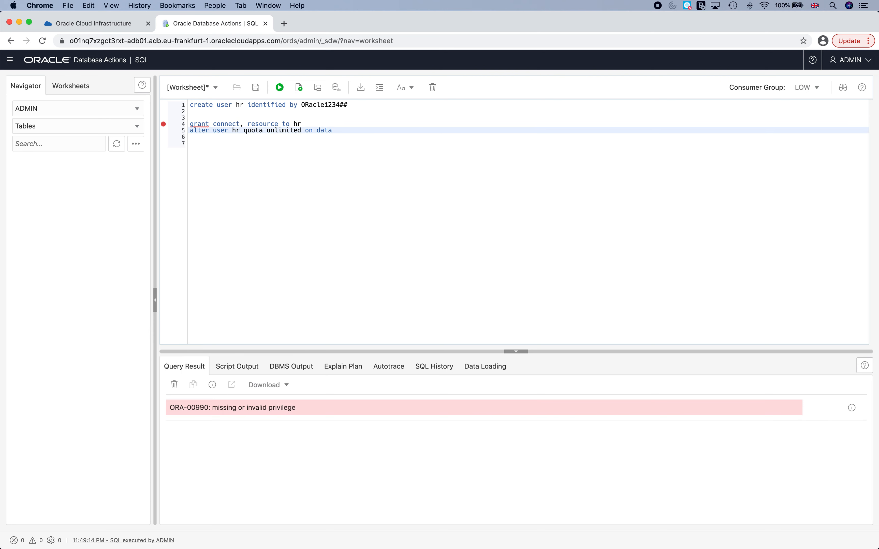
pyautogui.press('Return')
pyautogui.press('Return')
pyautogui.press('Up')
pyautogui.press('Up')
pyautogui.press('Up')
pyautogui.hotkey('shift', 'Down')
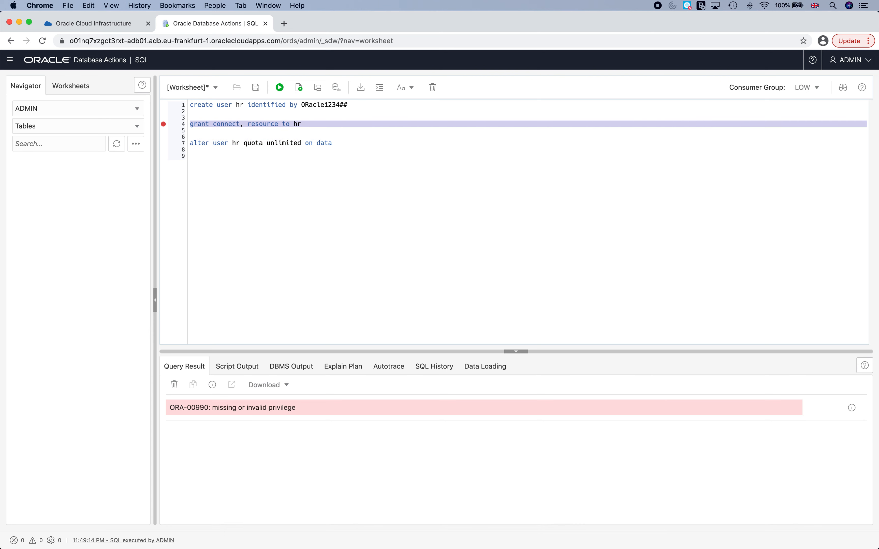
pyautogui.click(280, 93)
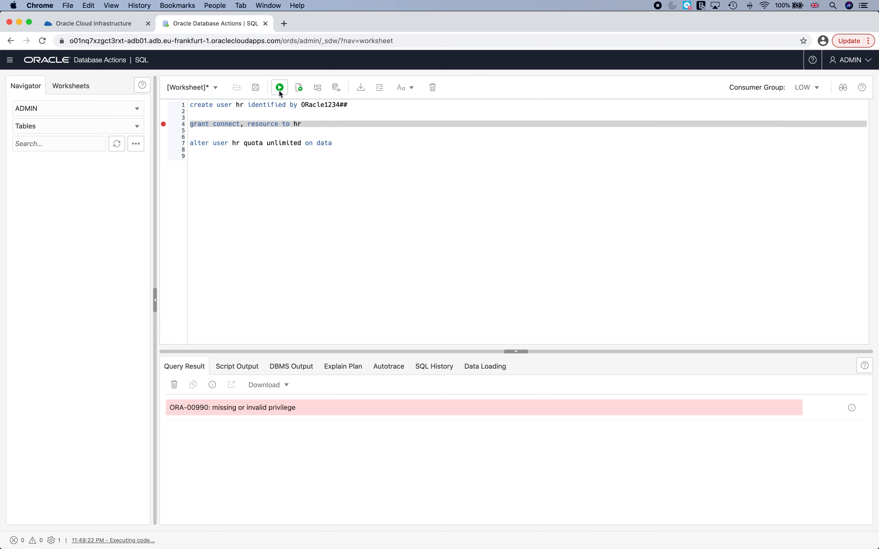
# Run the alter user hr quota unlimited on data statement separately.
pyautogui.click(197, 138)
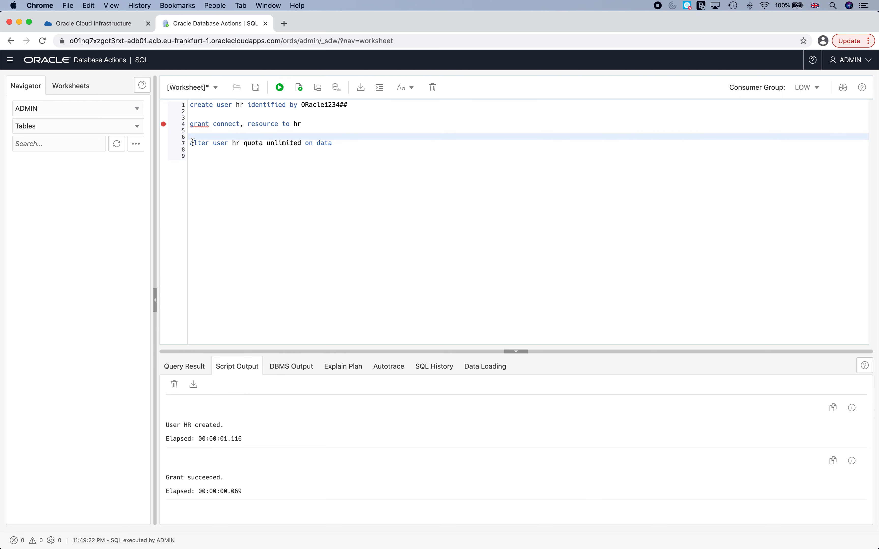
pyautogui.click(331, 143)
pyautogui.moveTo(329, 144); pyautogui.dragTo(165, 139)
pyautogui.click(279, 88)
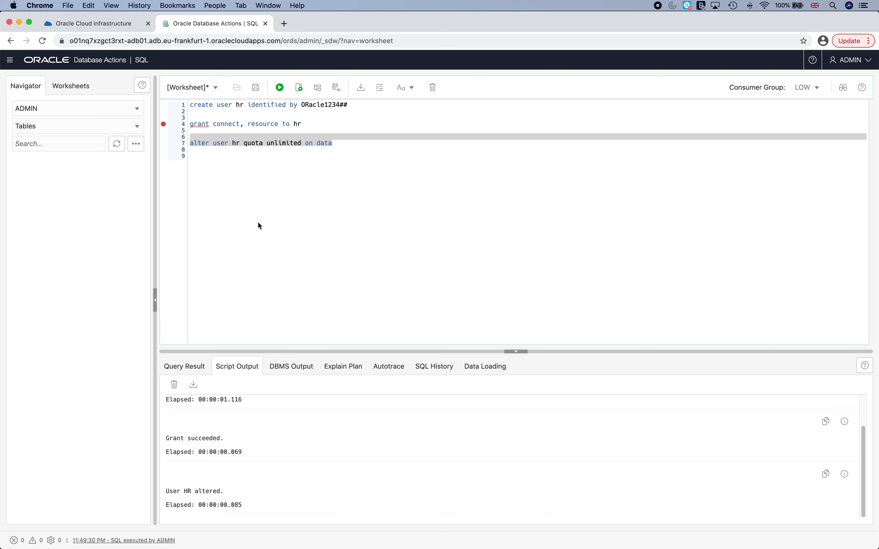
pyautogui.click(258, 230)
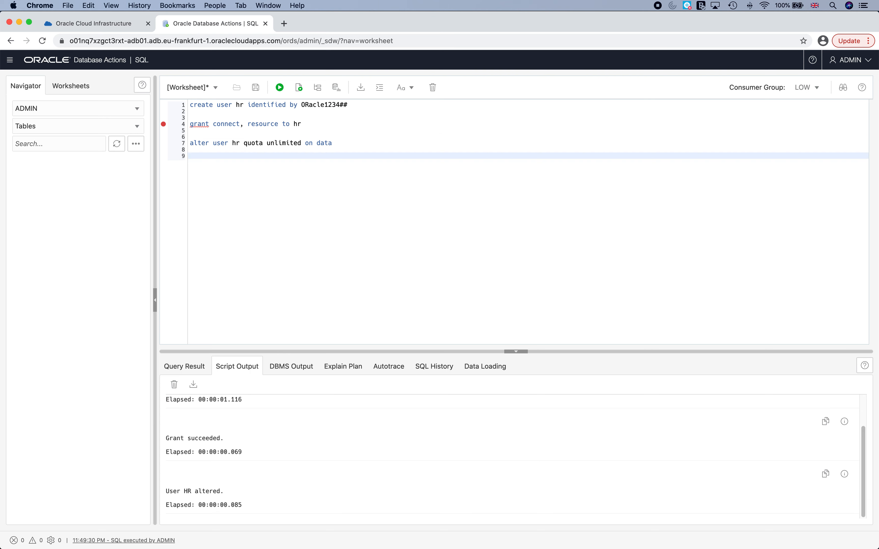
# Paste create table hr.employee, both inserts and commit from Word, then select the create table line.
pyautogui.click(700, 534)
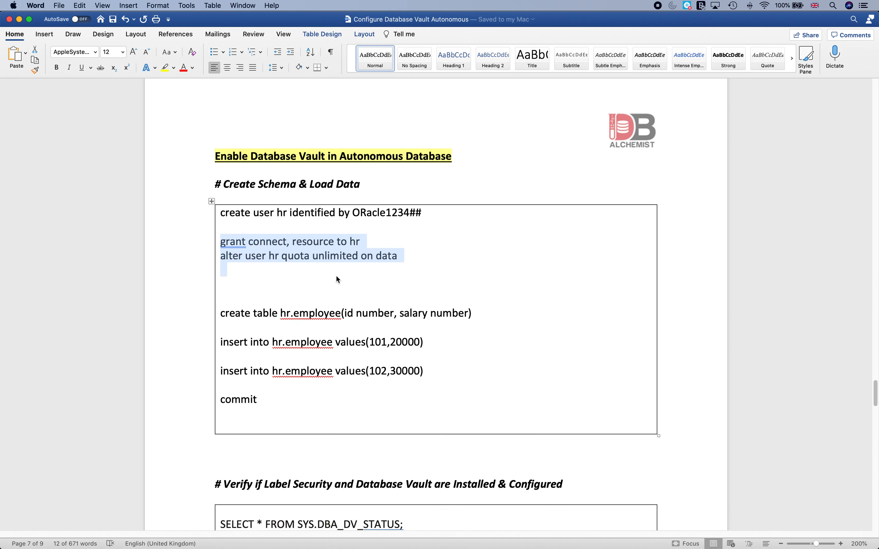
pyautogui.moveTo(221, 313); pyautogui.dragTo(341, 408)
pyautogui.press('super+c')
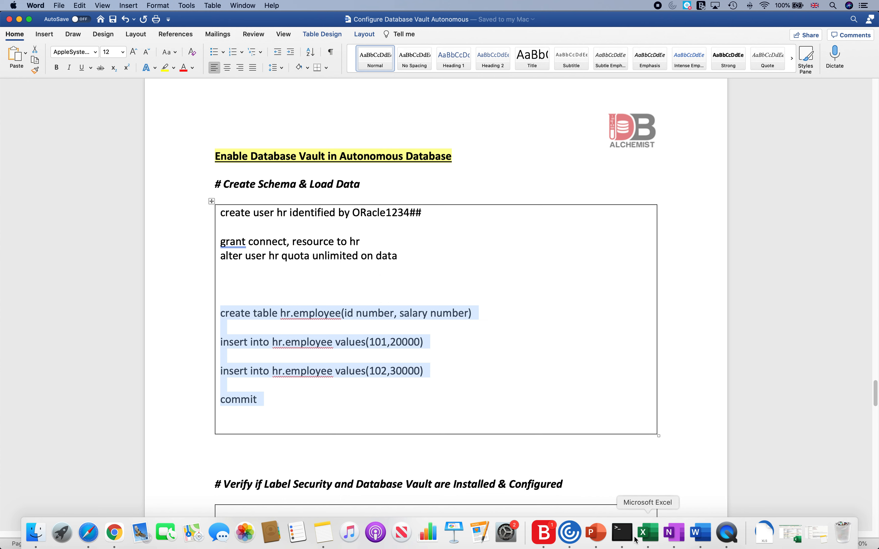
pyautogui.click(114, 532)
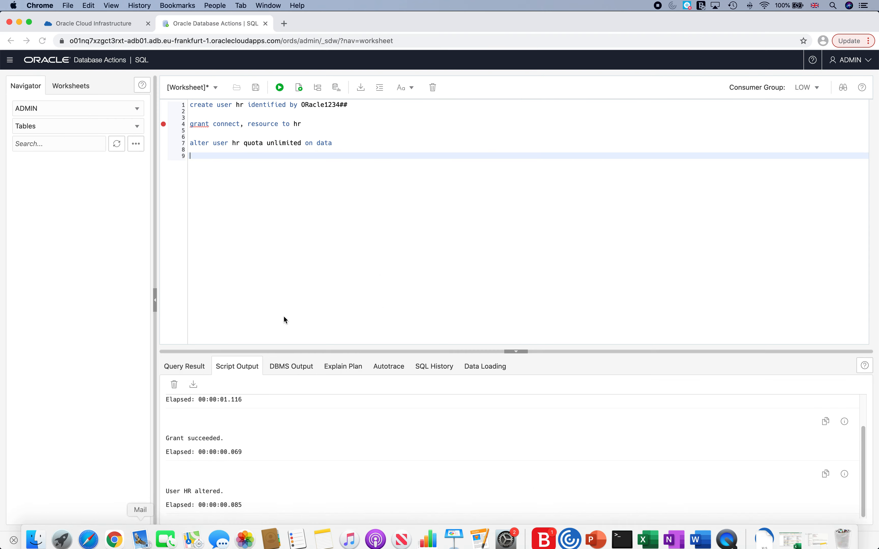
pyautogui.press('super+v')
pyautogui.press('Up')
pyautogui.press('Up')
pyautogui.press('Up')
pyautogui.press('Up')
pyautogui.press('Up')
pyautogui.press('Up')
pyautogui.press('Up')
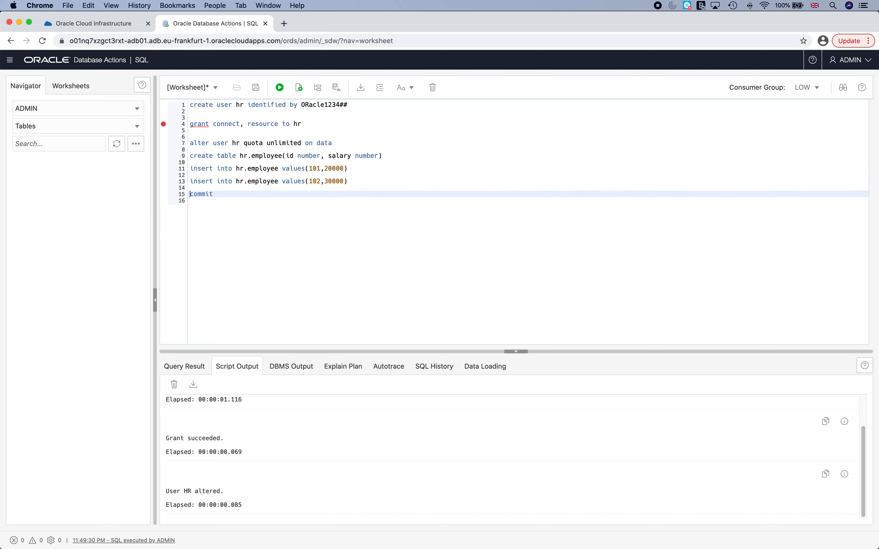
pyautogui.hotkey('shift', 'Down')
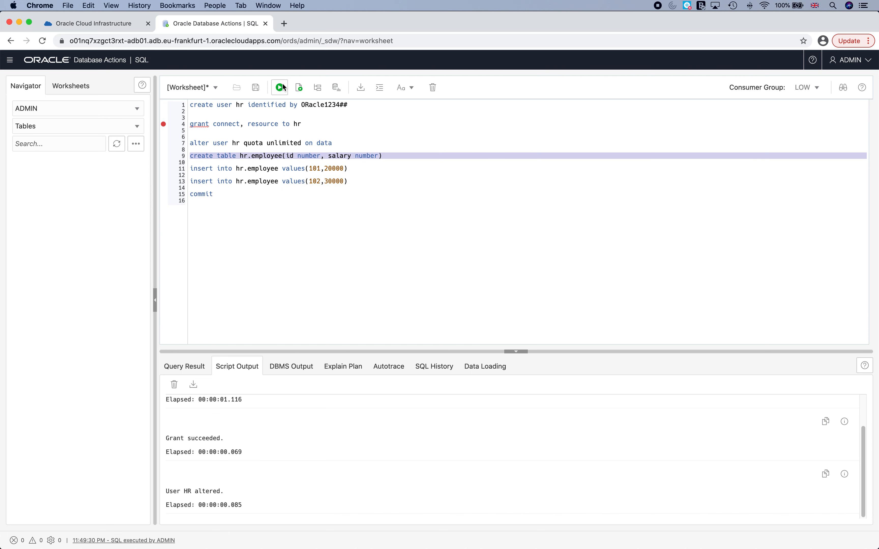
# Run create table, inserts 101/20000 and 102/30000, and commit one statement at a time.
pyautogui.hotkey('ctrl', 'Return')
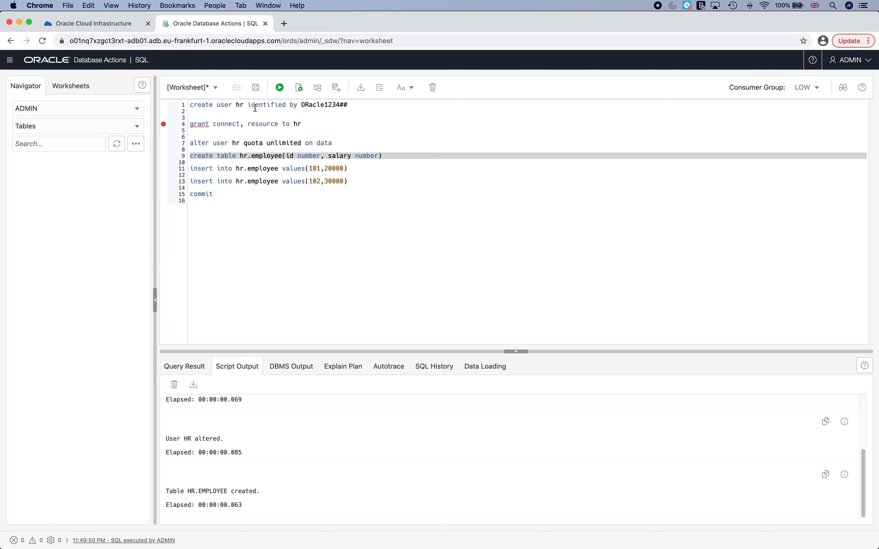
pyautogui.click(188, 169)
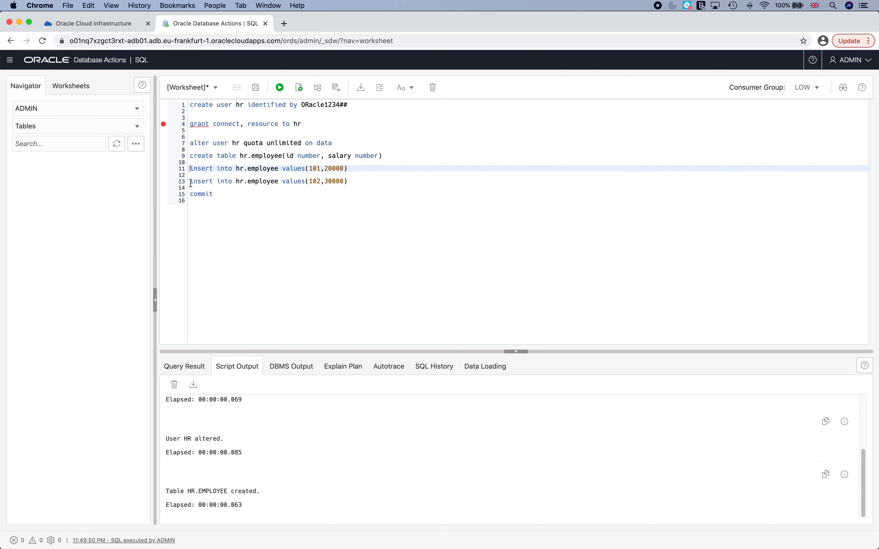
pyautogui.hotkey('shift', 'Down')
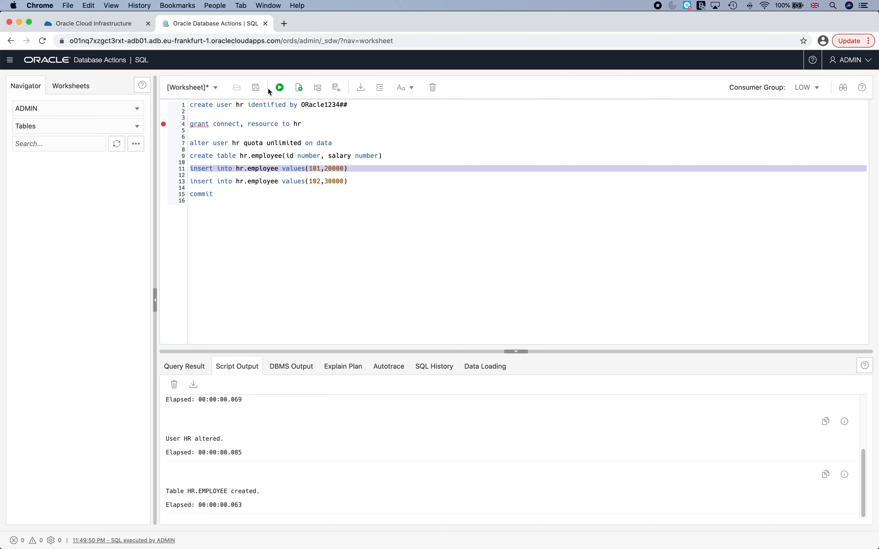
pyautogui.click(280, 88)
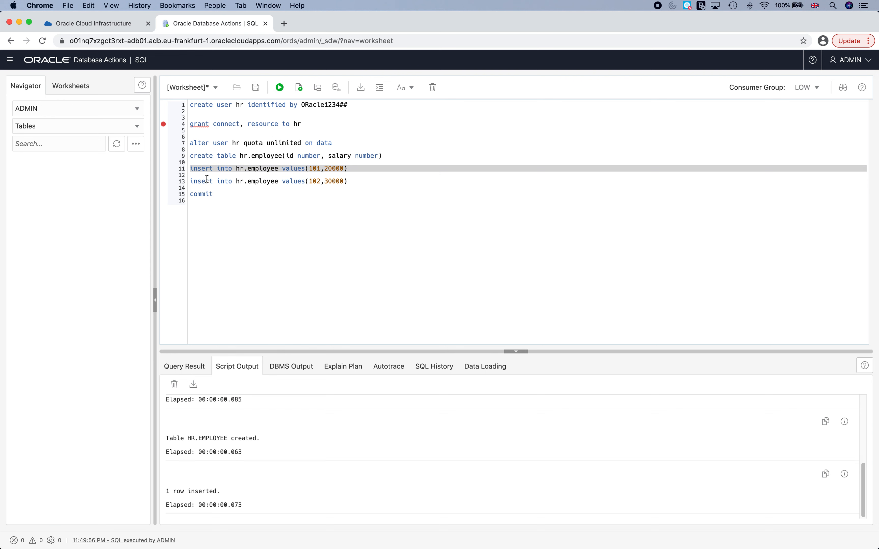
pyautogui.click(191, 181)
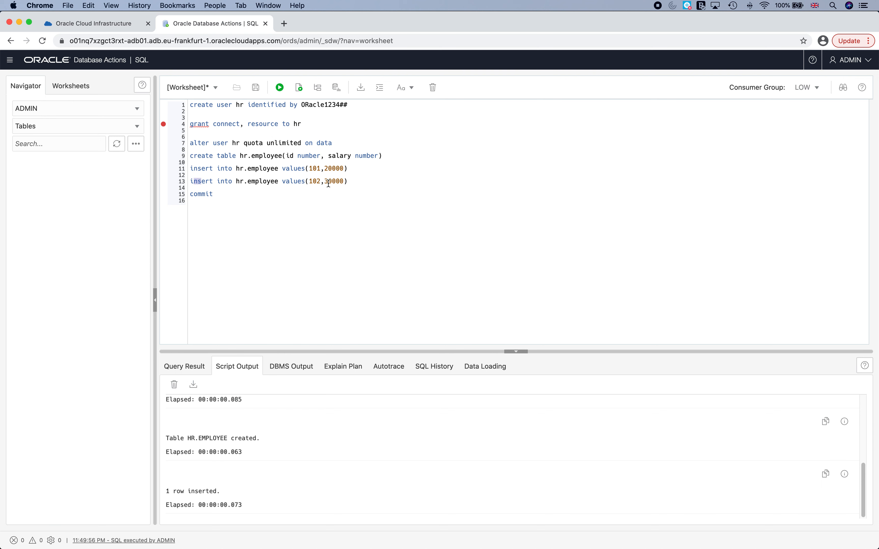
pyautogui.keyDown('shift'); pyautogui.click(348, 181); pyautogui.keyUp('shift')
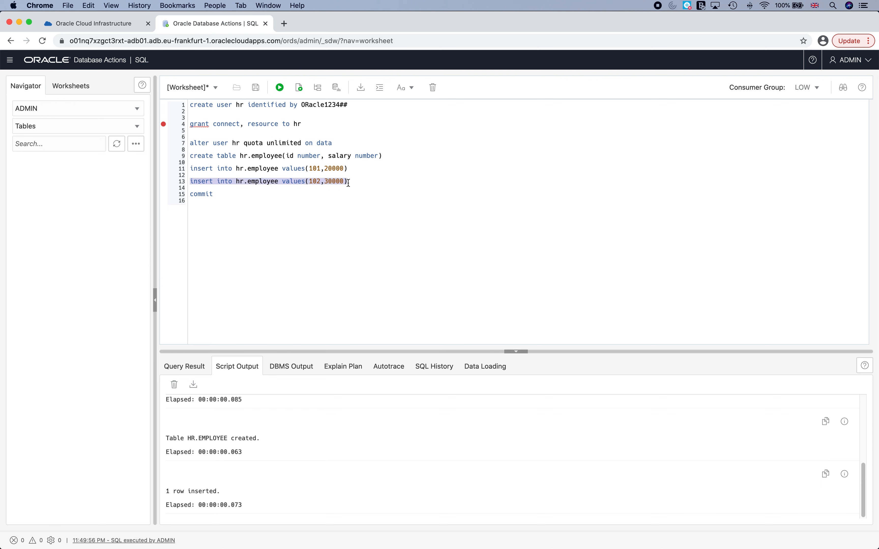
pyautogui.click(279, 88)
pyautogui.doubleClick(201, 194)
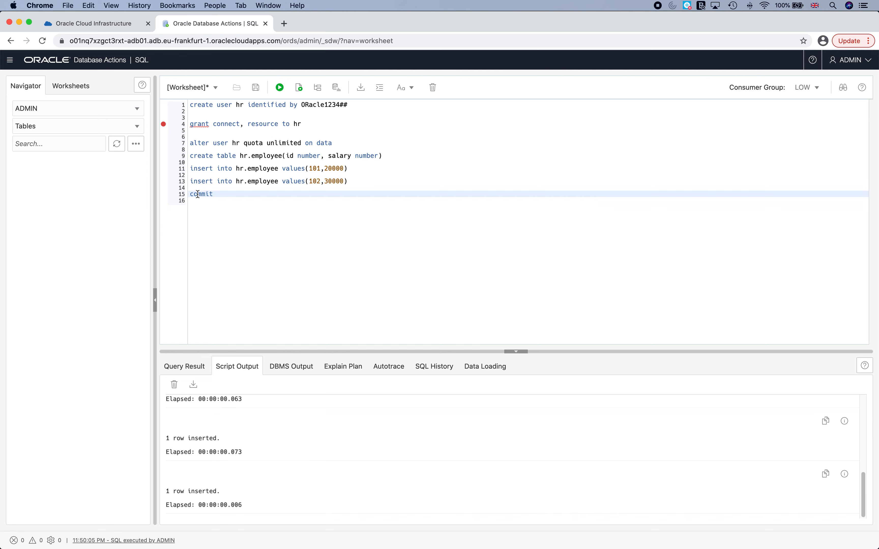
pyautogui.click(275, 87)
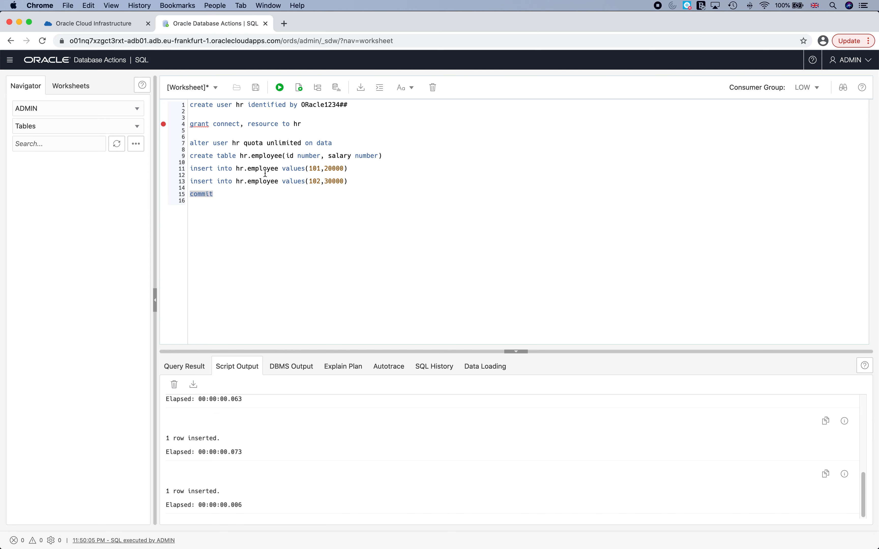
pyautogui.click(276, 217)
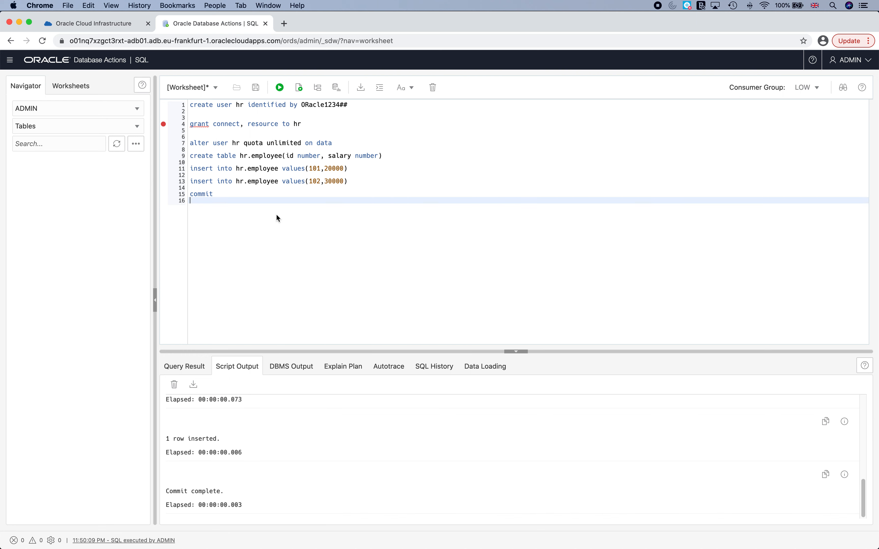
# Overwrite the entire script by typing 'select * from hr.employees' and starting a new line.
pyautogui.moveTo(275, 216); pyautogui.dragTo(183, 86)
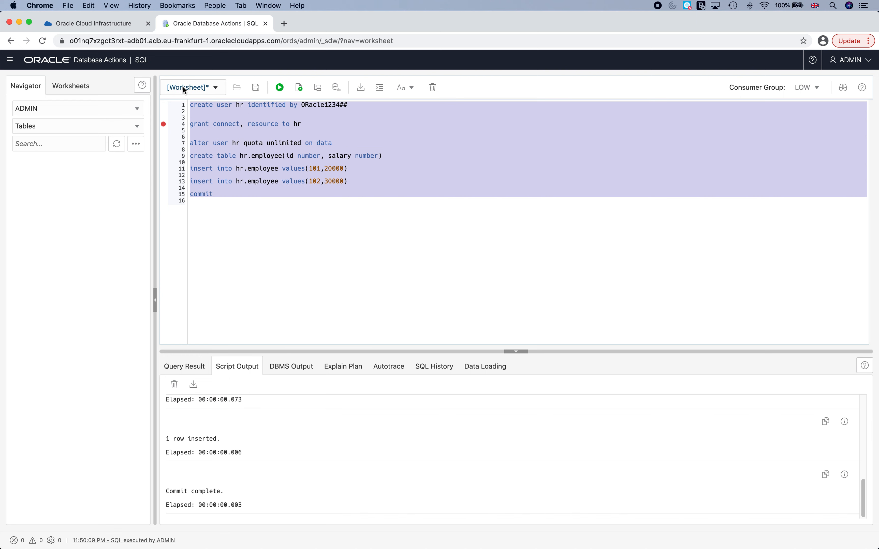
pyautogui.write('select * from ')
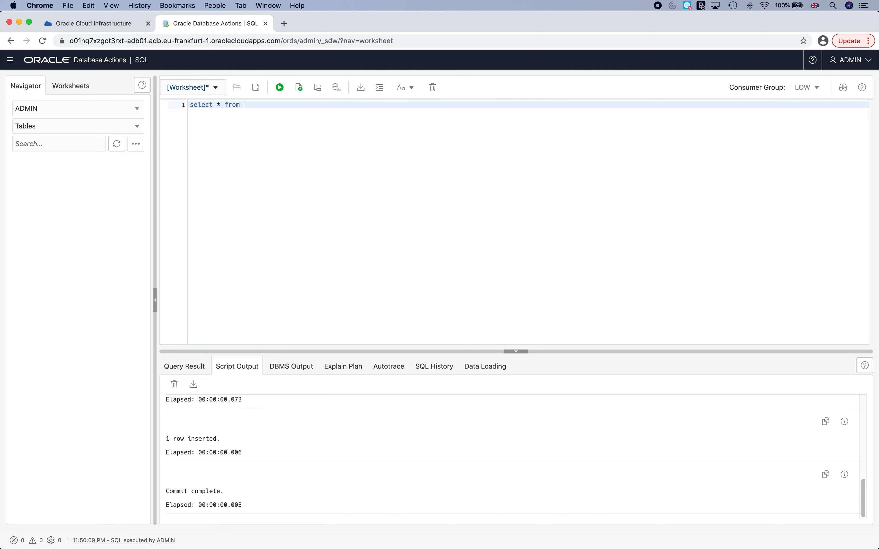
pyautogui.write('hr')
pyautogui.write('.employee')
pyautogui.write('s')
pyautogui.press('Return')
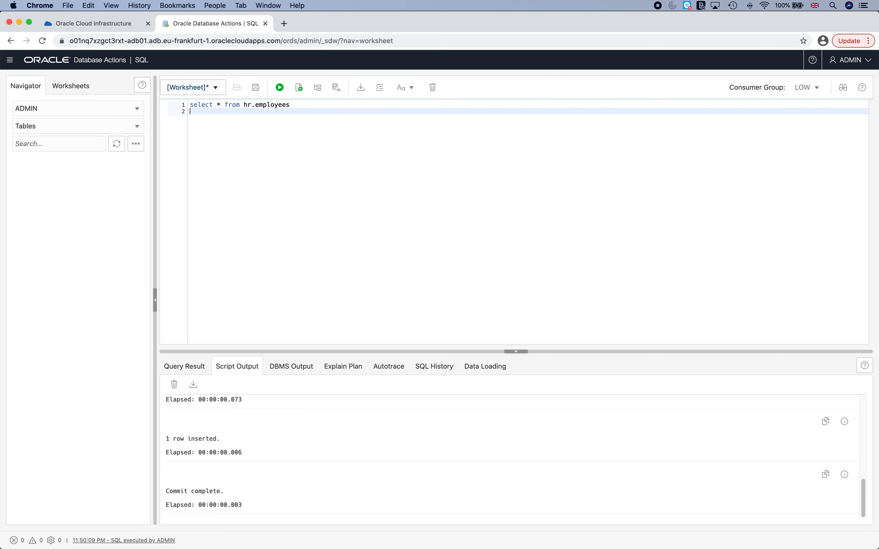
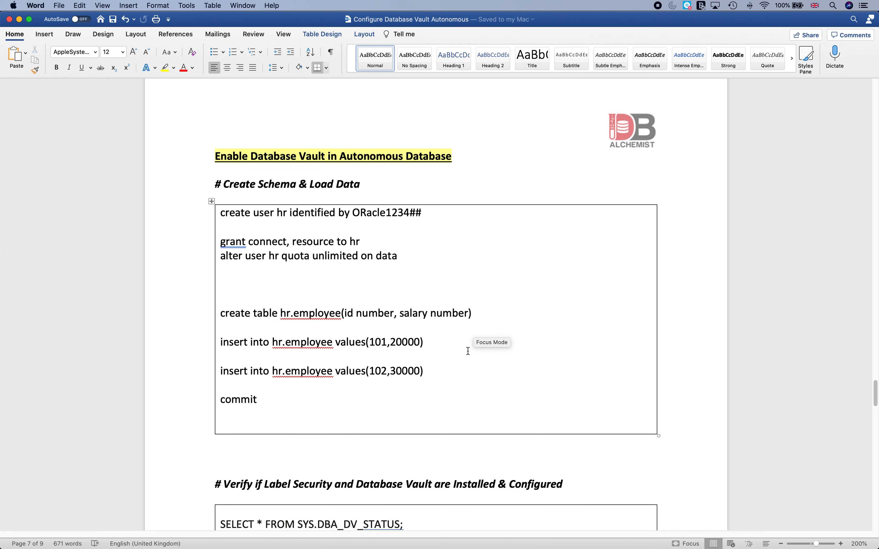
# Scroll down the Word setup notes toward the Database Vault status queries.
pyautogui.scroll(-10, 468, 351)
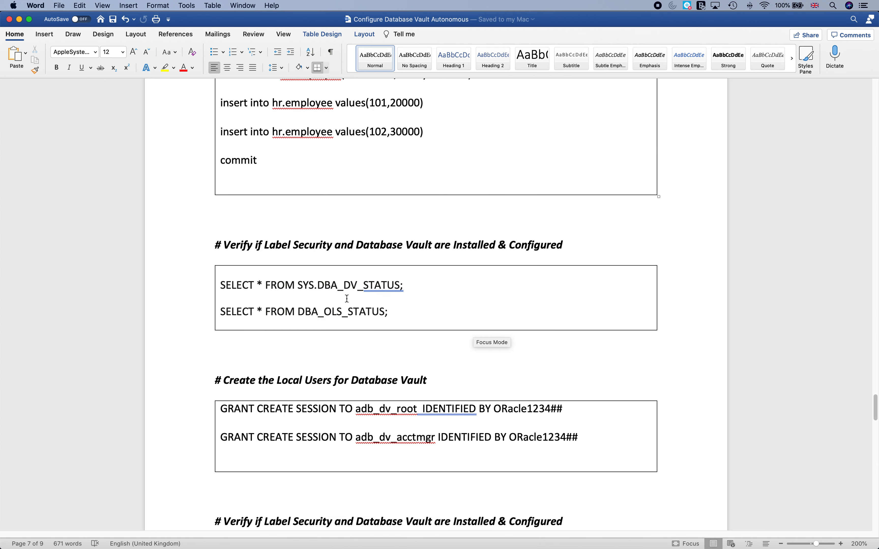
# Copy the DBA_DV_STATUS and DBA_OLS_STATUS queries from the Verify section and return to Chrome.
pyautogui.scroll(-2, 347, 298)
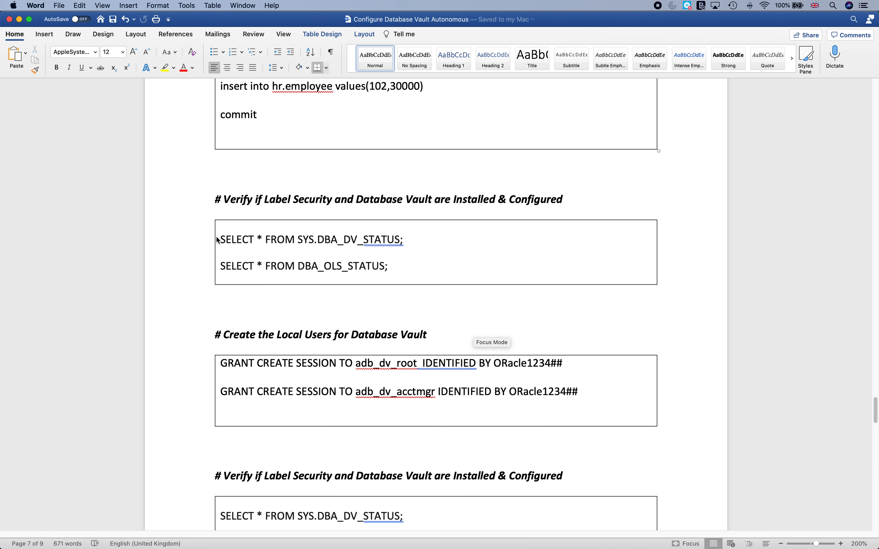
pyautogui.moveTo(218, 241); pyautogui.dragTo(434, 266)
pyautogui.press('super+c')
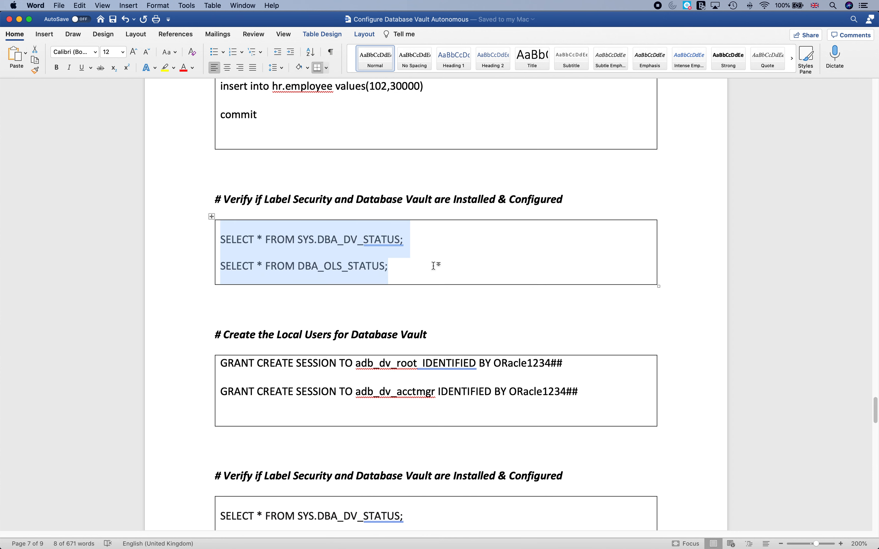
pyautogui.scroll(-1, 448, 273)
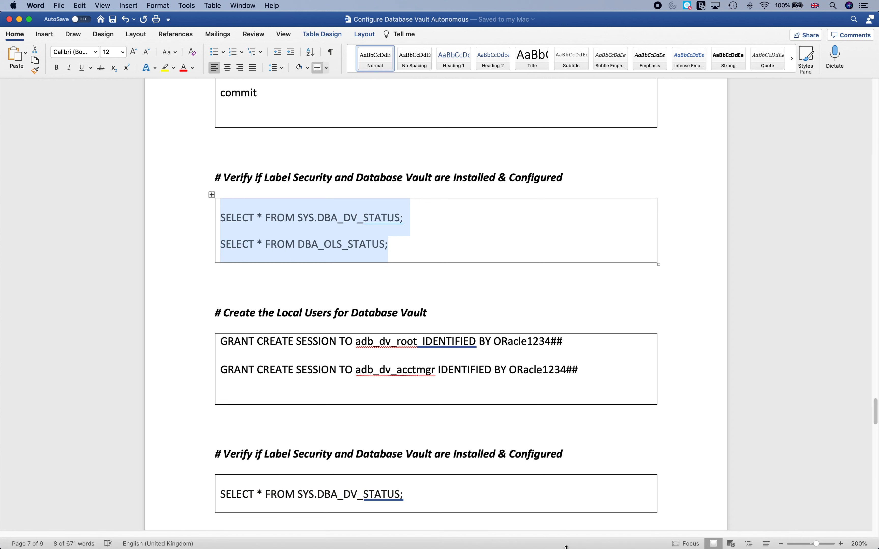
pyautogui.moveTo(225, 547)
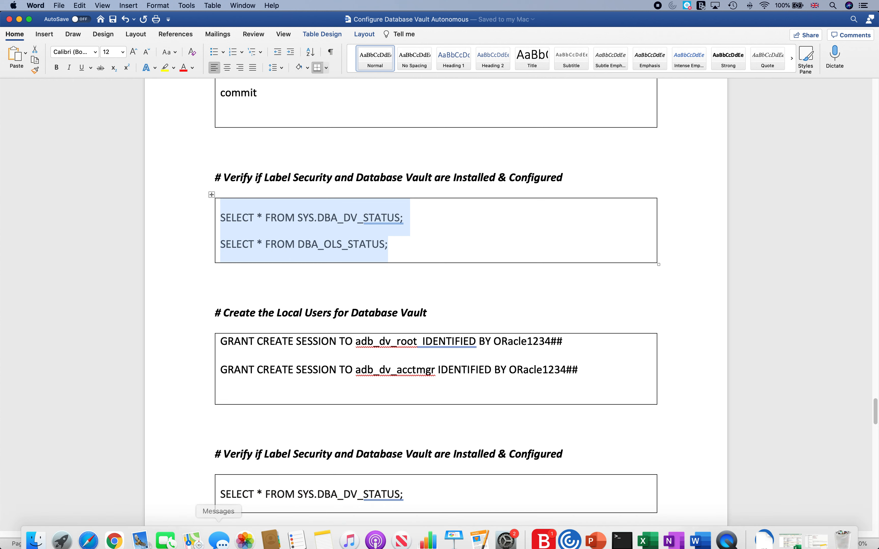
pyautogui.click(115, 533)
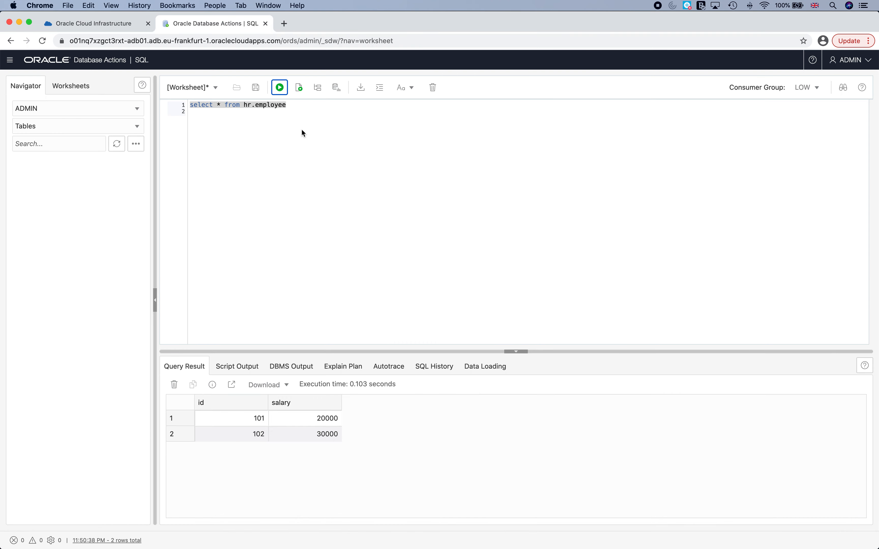
# Replace the hr.employees query with the status queries and run DBA_DV_STATUS, showing Vault FALSE.
pyautogui.click(309, 130)
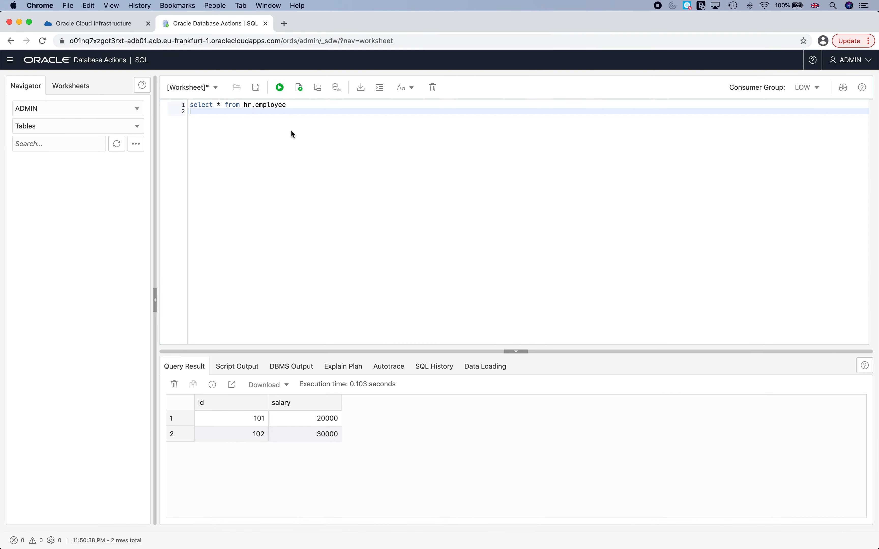
pyautogui.press('super+a')
pyautogui.press('super+v')
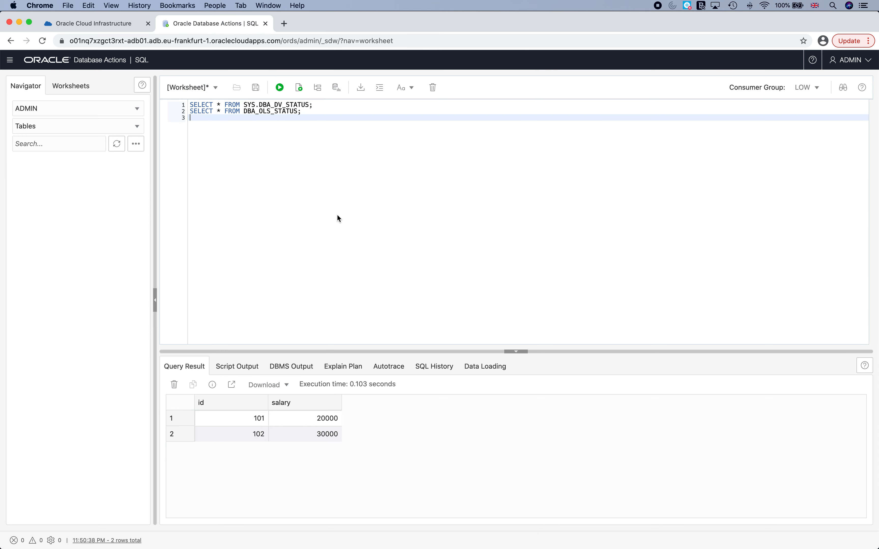
pyautogui.tripleClick(298, 105)
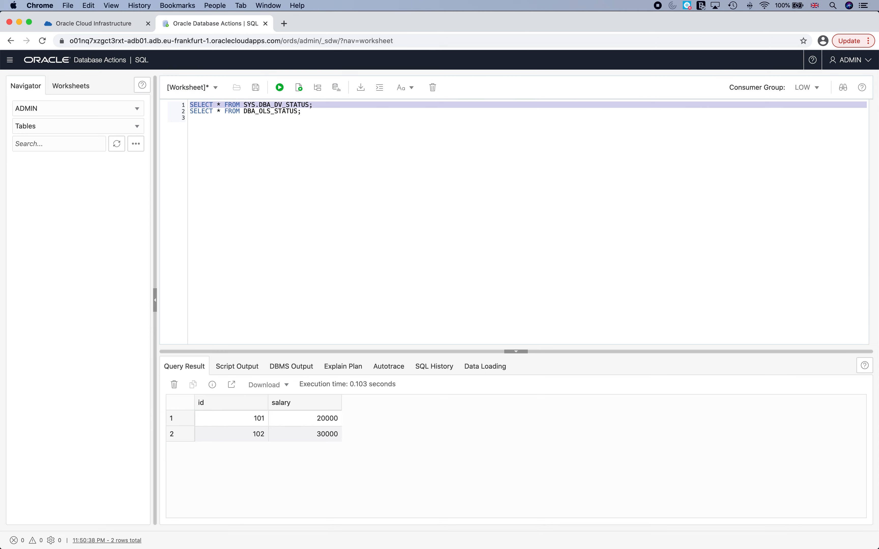
pyautogui.click(276, 87)
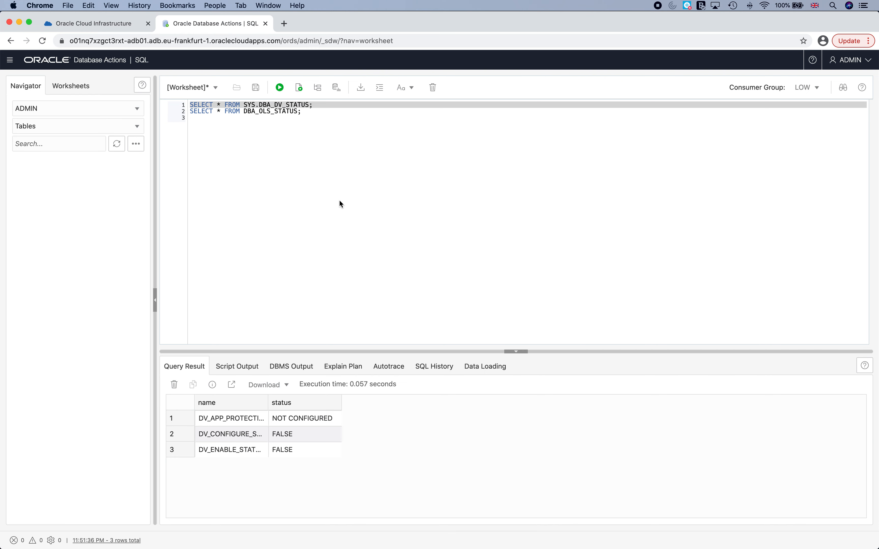
pyautogui.moveTo(268, 403); pyautogui.dragTo(333, 403)
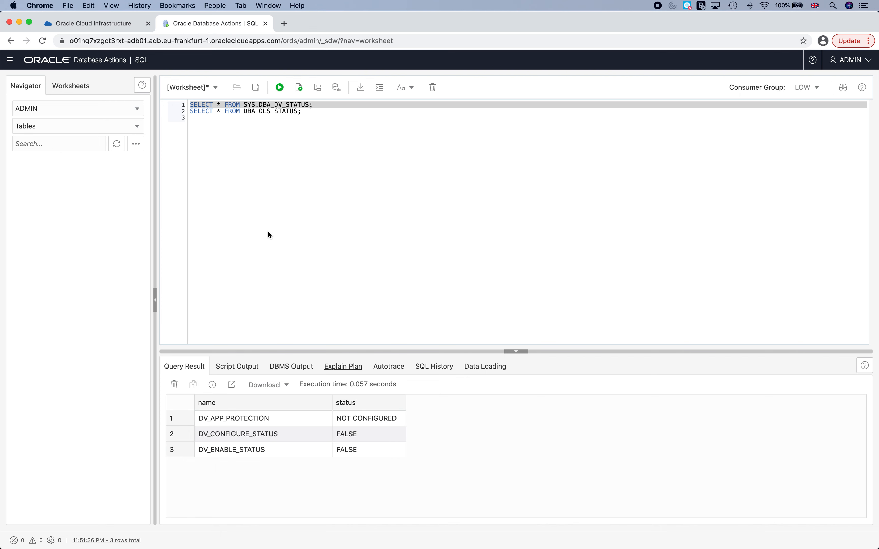
# Separate the two queries with a blank line and run the DBA_OLS_STATUS query.
pyautogui.click(193, 113)
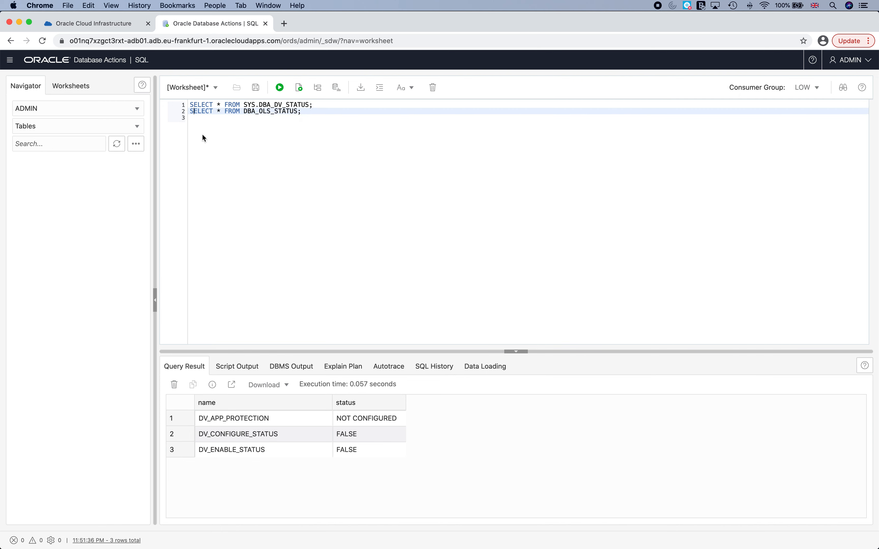
pyautogui.press('Return')
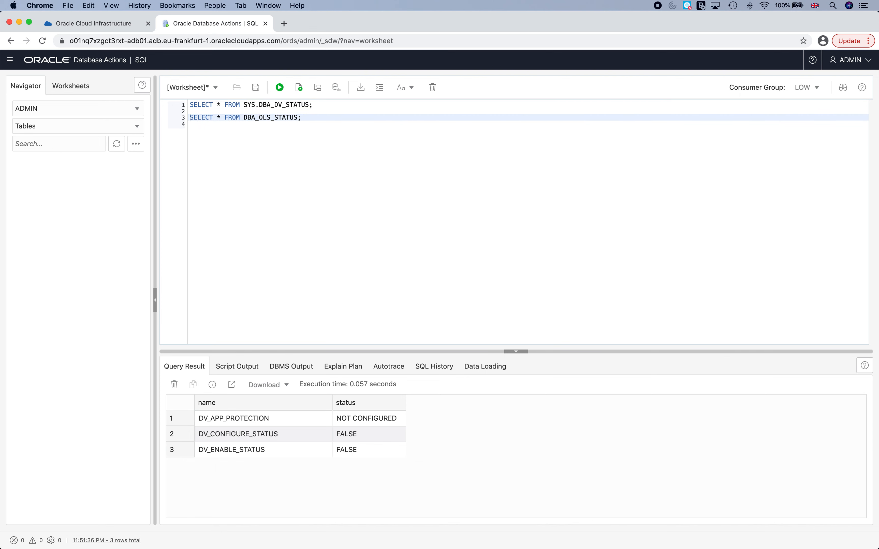
pyautogui.click(280, 89)
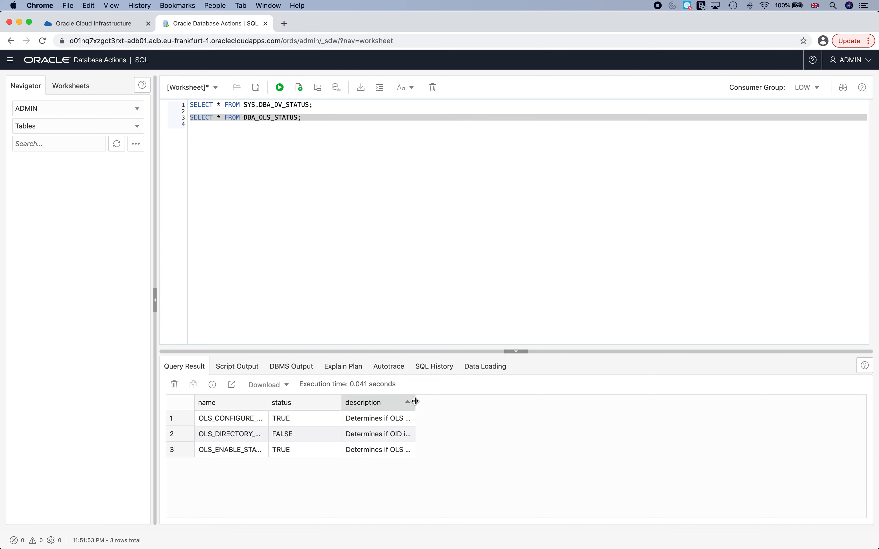
# Widen the result columns to confirm OLS configure and enable are TRUE, then add blank lines.
pyautogui.moveTo(415, 402); pyautogui.dragTo(543, 411)
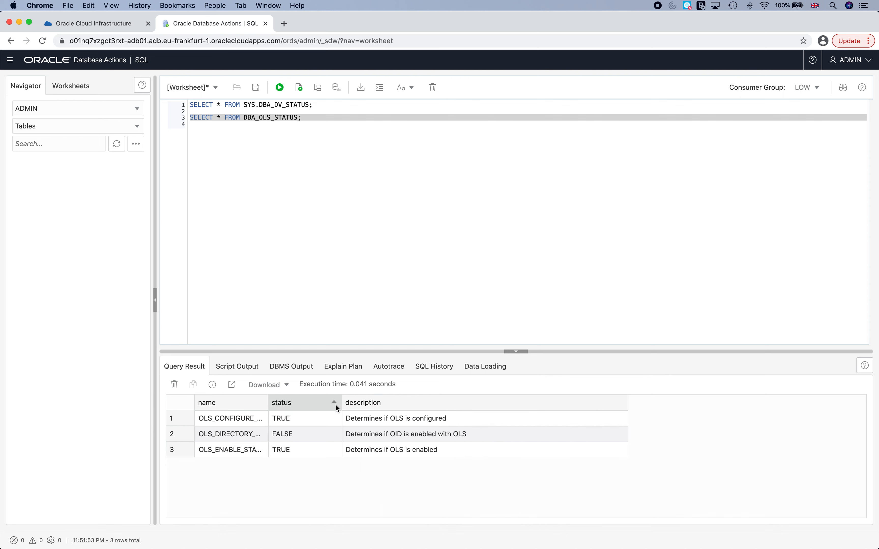
pyautogui.moveTo(268, 403); pyautogui.dragTo(415, 407)
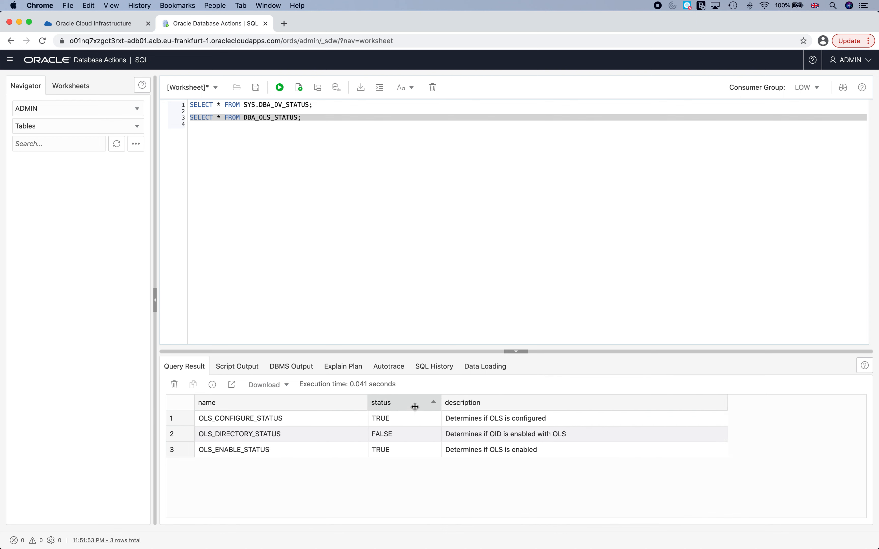
pyautogui.click(418, 414)
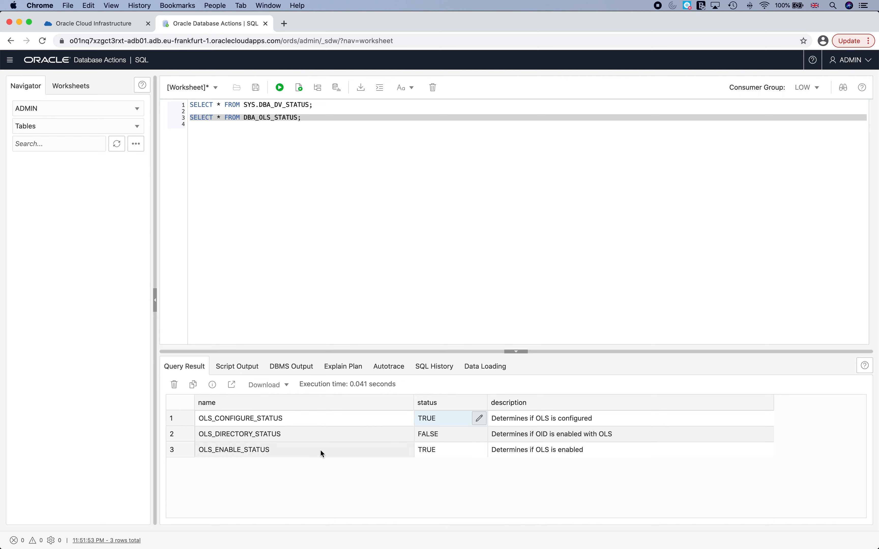
pyautogui.click(424, 449)
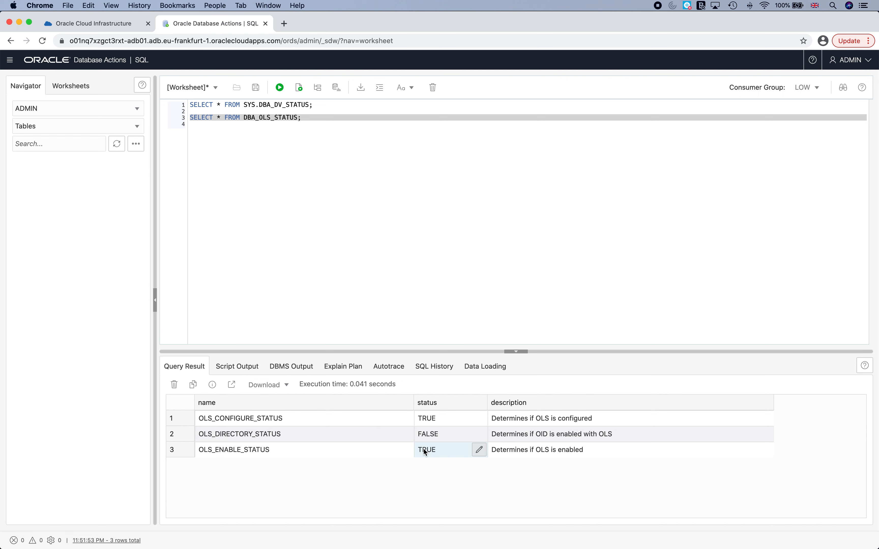
pyautogui.click(355, 122)
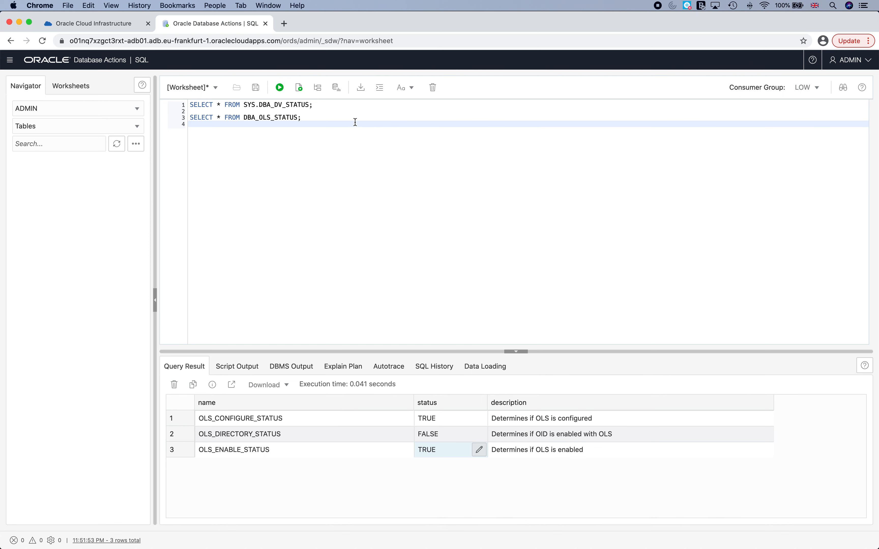
pyautogui.press('Return')
pyautogui.press('Return')
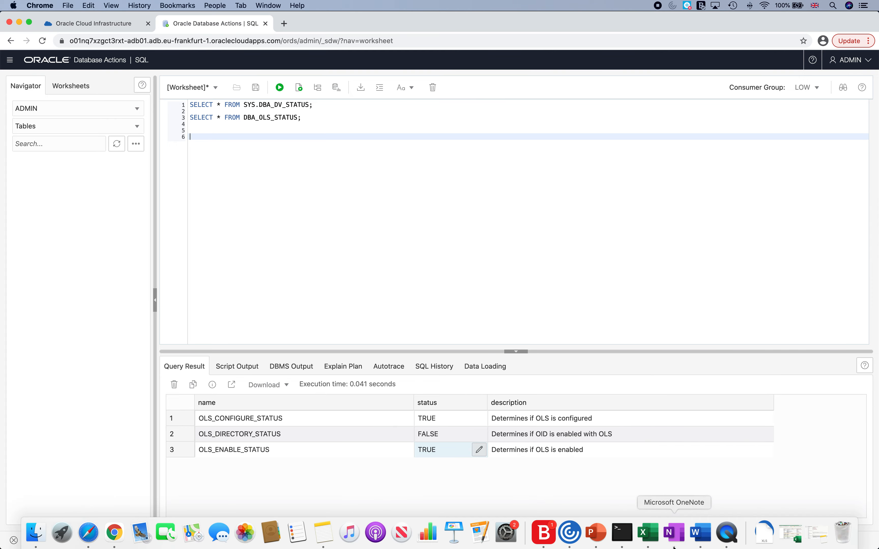
# Copy the two GRANT CREATE SESSION lines for adb_dv_root and adb_dv_acctmgr from the Word table.
pyautogui.click(700, 533)
pyautogui.scroll(-4, 341, 267)
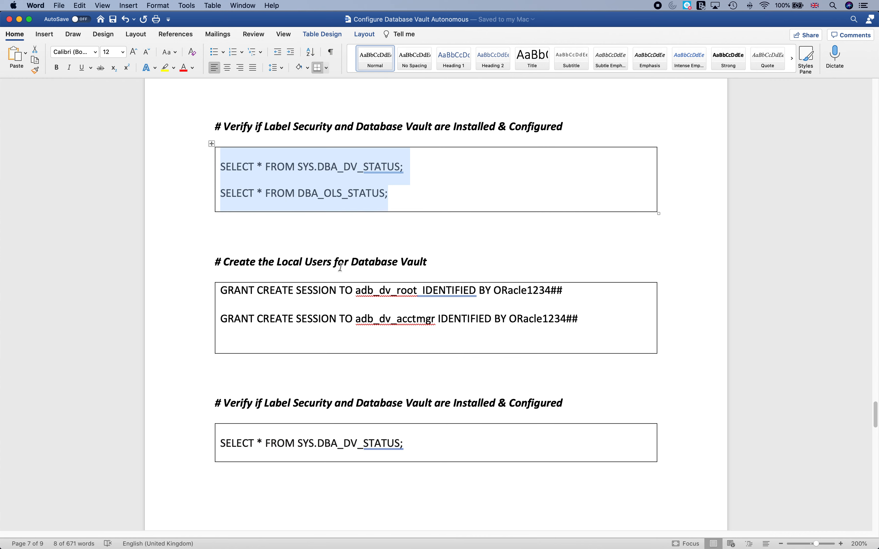
pyautogui.click(222, 208)
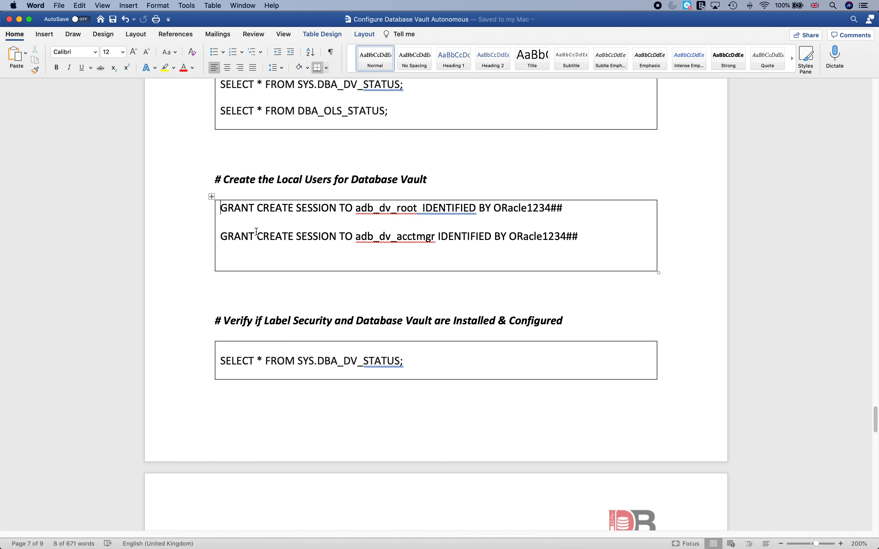
pyautogui.hotkey('shift', 'Down')
pyautogui.hotkey('shift', 'Down')
pyautogui.hotkey('shift', 'Down')
pyautogui.hotkey('shift', 'Up')
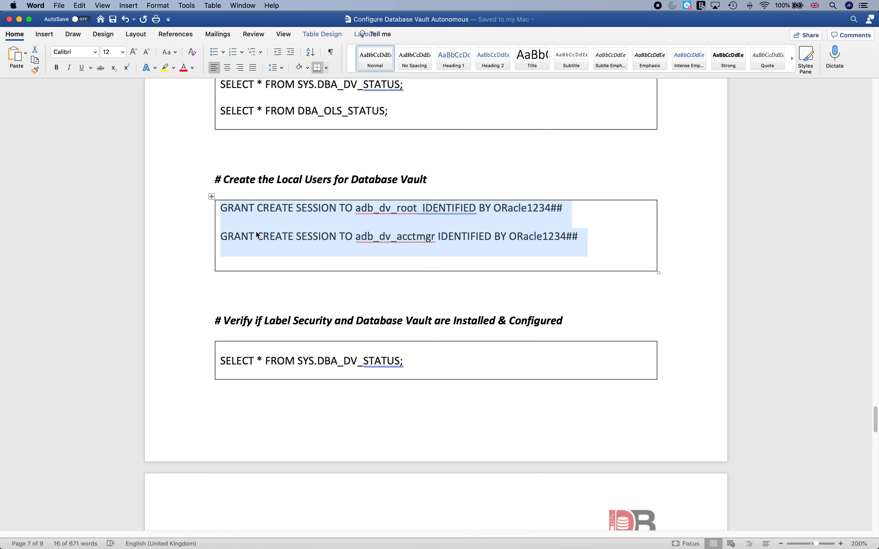
pyautogui.press('super+c')
pyautogui.moveTo(583, 544)
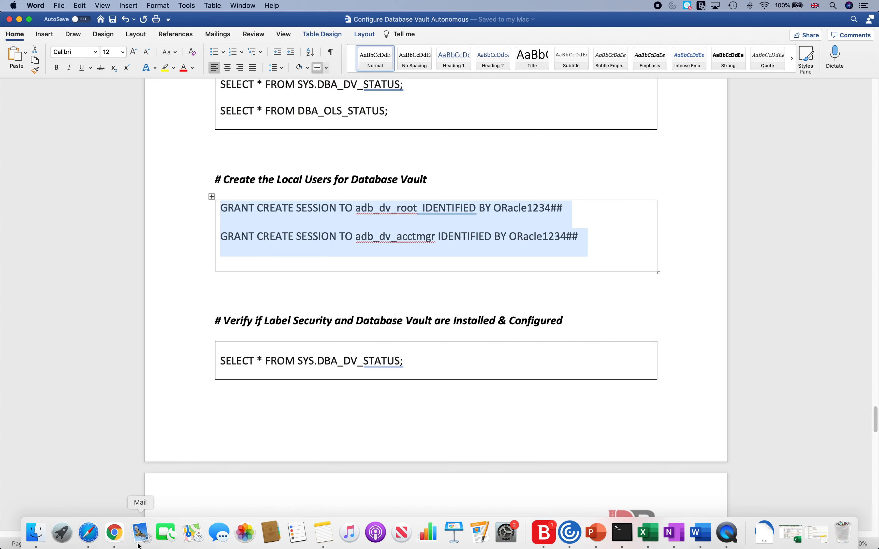
pyautogui.click(115, 533)
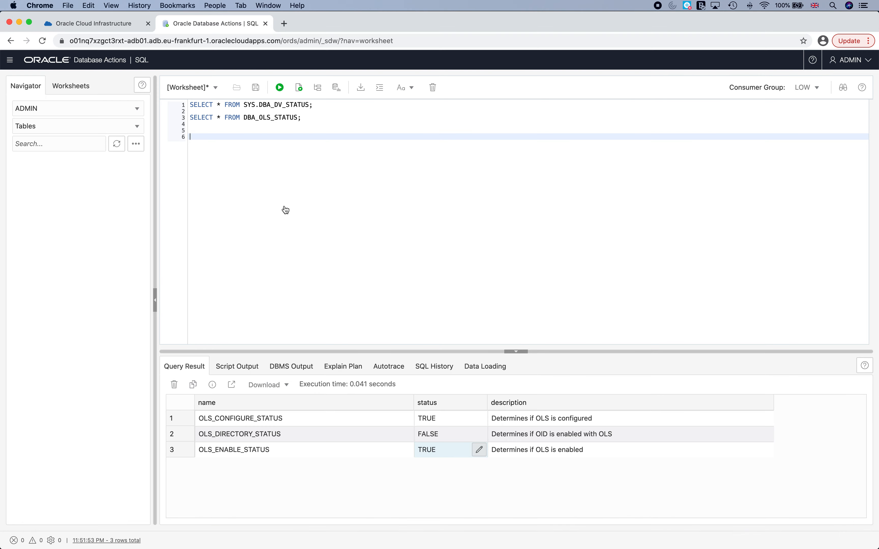
# Paste both GRANT statements on separate lines and run the adb_dv_root CREATE SESSION grant.
pyautogui.press('super+v')
pyautogui.press('Up')
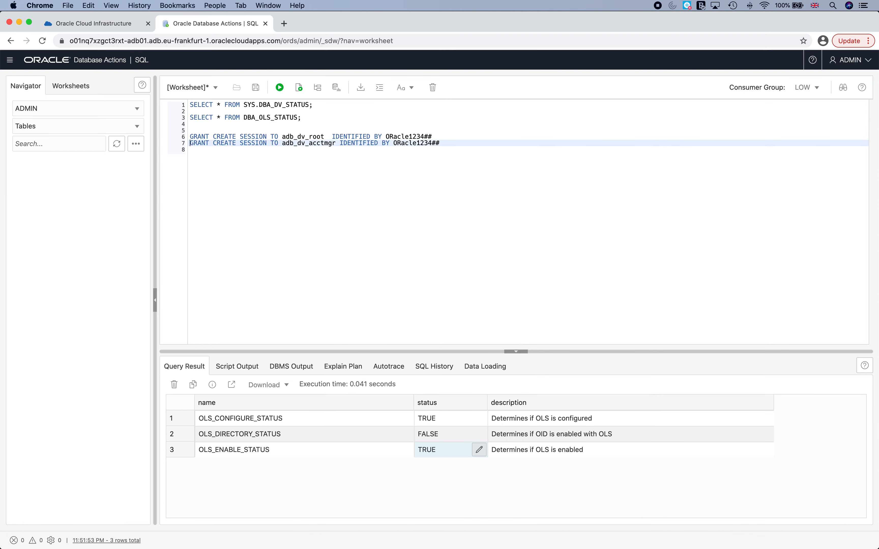
pyautogui.press('Return')
pyautogui.press('Up')
pyautogui.press('Up')
pyautogui.hotkey('shift', 'Down')
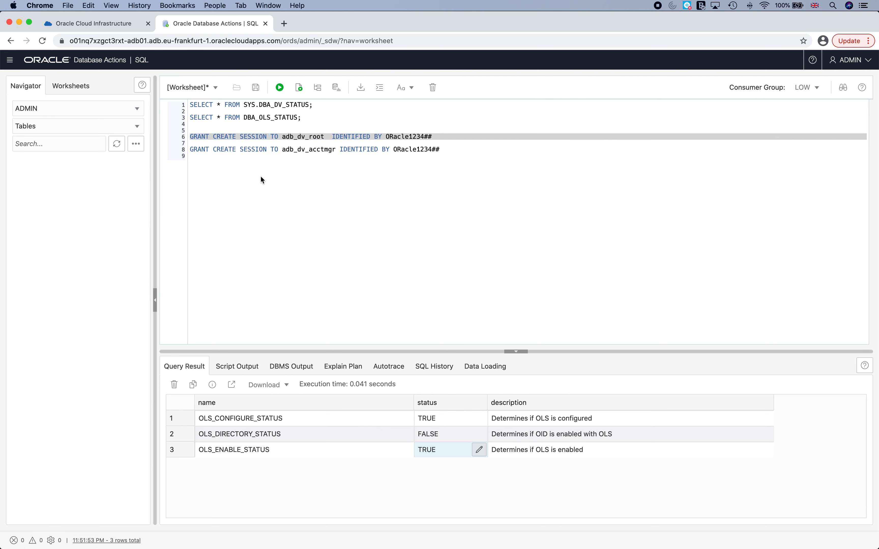
pyautogui.hotkey('ctrl', 'Return')
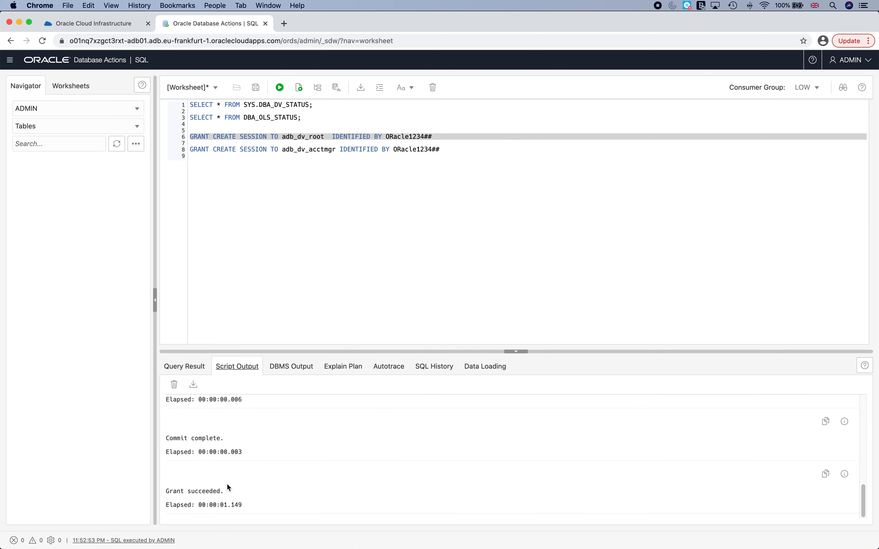
# Run the line 8 adb_dv_acctmgr grant, getting Grant succeeded, and add blank lines below.
pyautogui.scroll(5, 202, 421)
pyautogui.scroll(-5, 203, 429)
pyautogui.scroll(10, 205, 436)
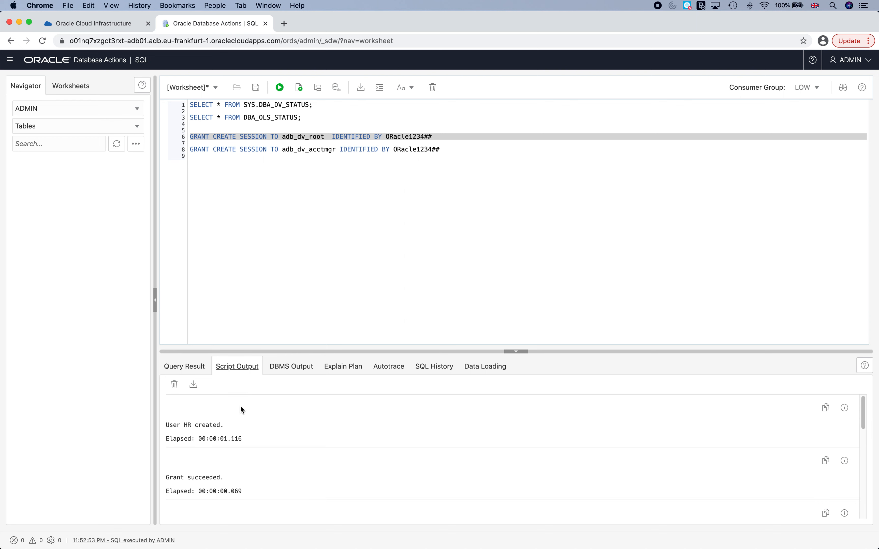
pyautogui.scroll(-10, 240, 418)
pyautogui.click(194, 149)
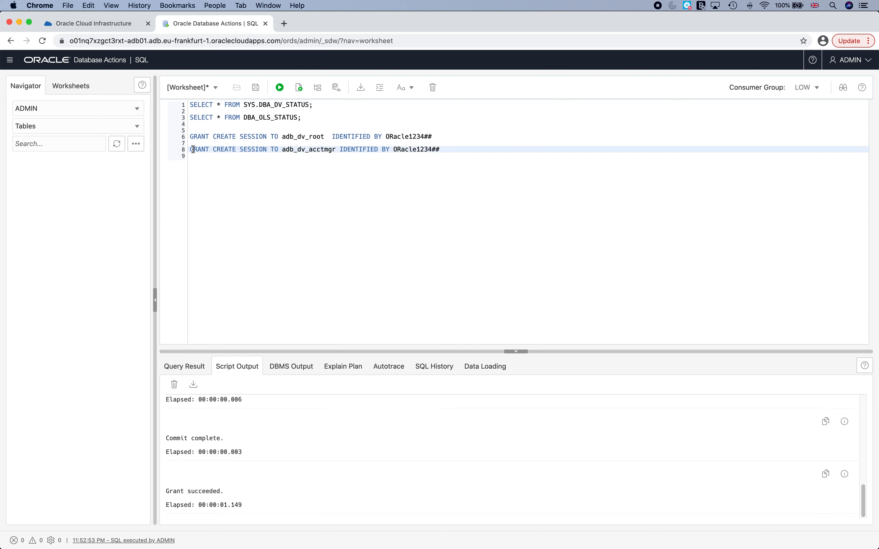
pyautogui.tripleClick(193, 149)
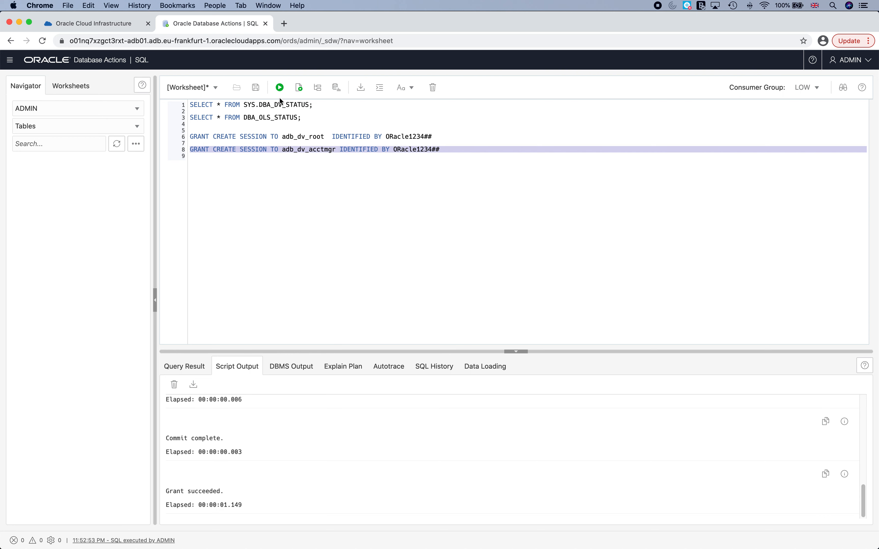
pyautogui.click(279, 87)
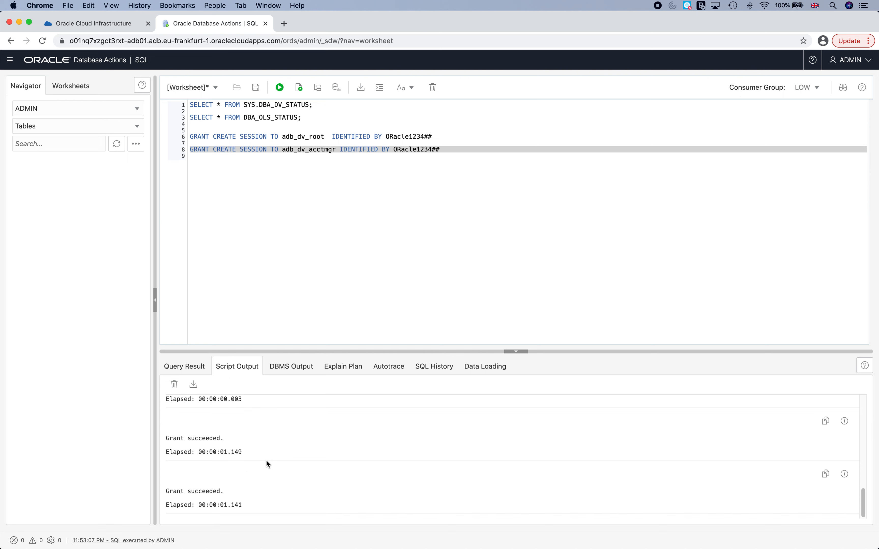
pyautogui.click(313, 248)
pyautogui.press('Return')
pyautogui.press('Return')
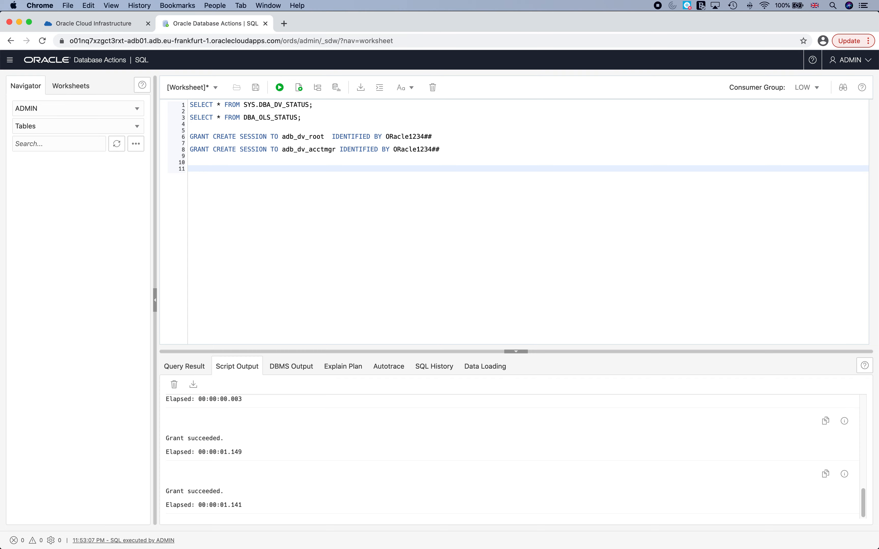
# Select both Label Security and Database Vault status queries in the Word guide, then return to Chrome.
pyautogui.moveTo(507, 537)
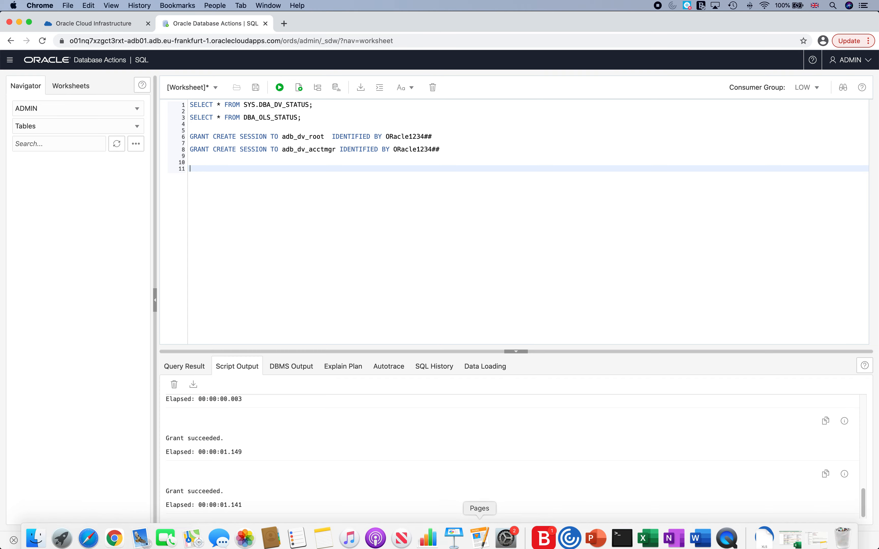
pyautogui.click(700, 532)
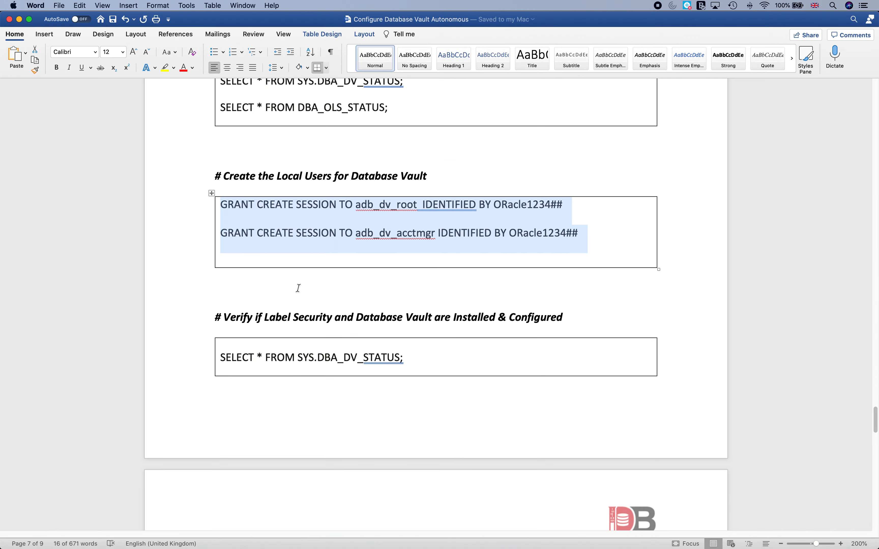
pyautogui.scroll(-5, 255, 254)
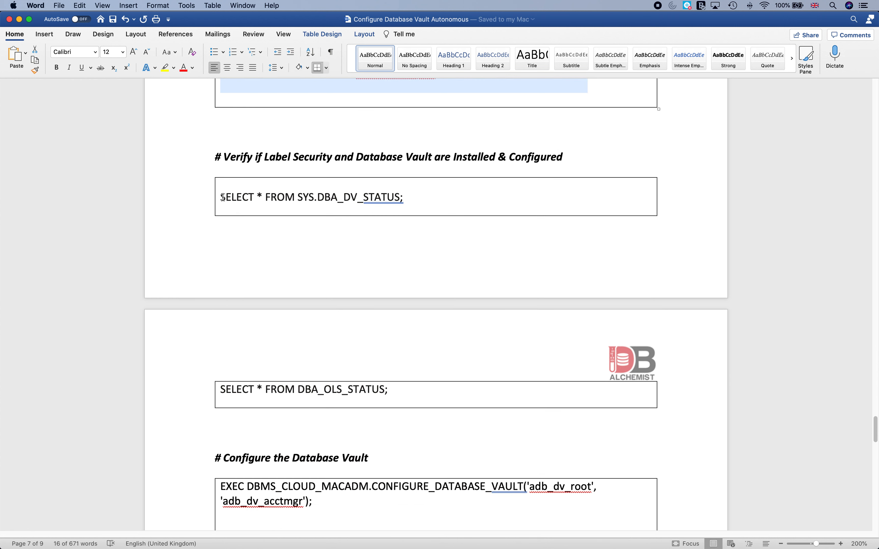
pyautogui.moveTo(222, 197); pyautogui.dragTo(414, 369)
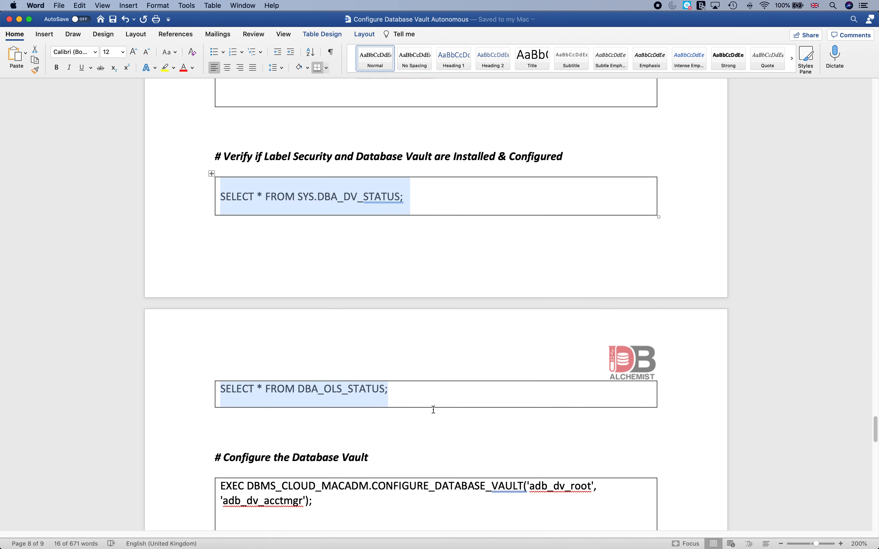
pyautogui.scroll(-1, 433, 410)
pyautogui.moveTo(599, 545)
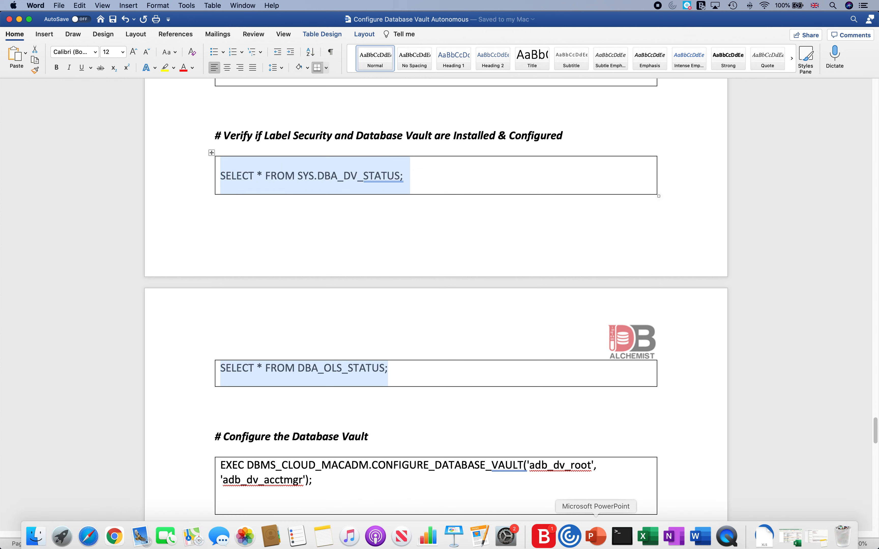
pyautogui.click(114, 533)
# Rerun the line 1 DBA_DV_STATUS query, confirming Database Vault configure and enable are FALSE.
pyautogui.press('Up')
pyautogui.press('Up')
pyautogui.press('Up')
pyautogui.press('Up')
pyautogui.press('Up')
pyautogui.press('Up')
pyautogui.press('Up')
pyautogui.press('Up')
pyautogui.press('Up')
pyautogui.press('Up')
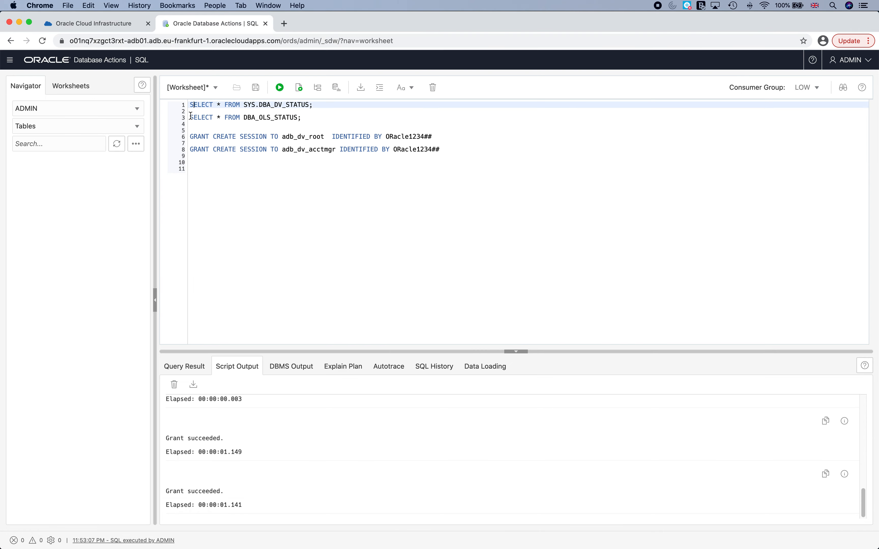
pyautogui.hotkey('shift', 'Down')
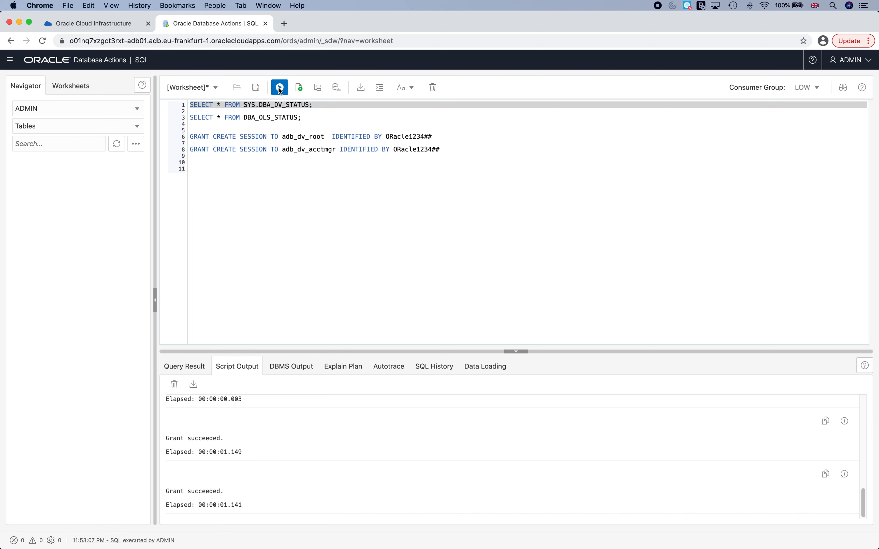
pyautogui.hotkey('ctrl', 'Return')
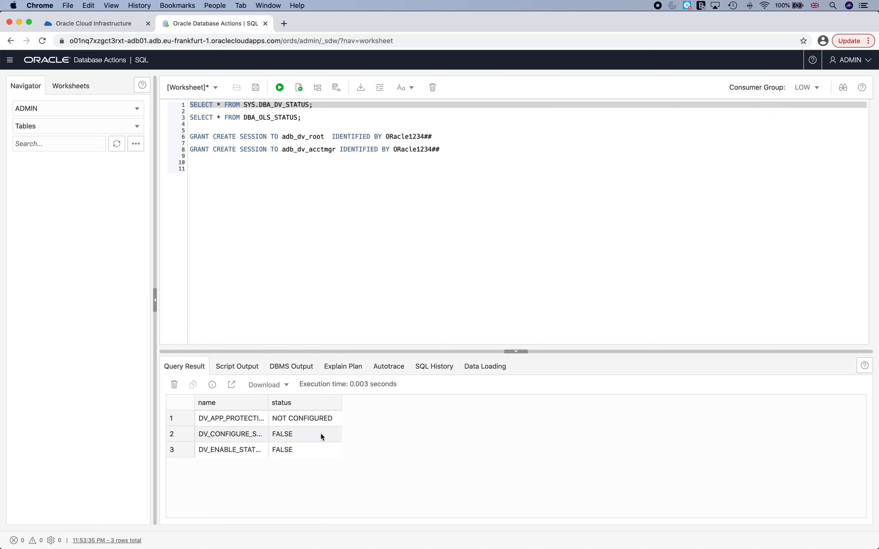
pyautogui.moveTo(269, 405); pyautogui.dragTo(343, 433)
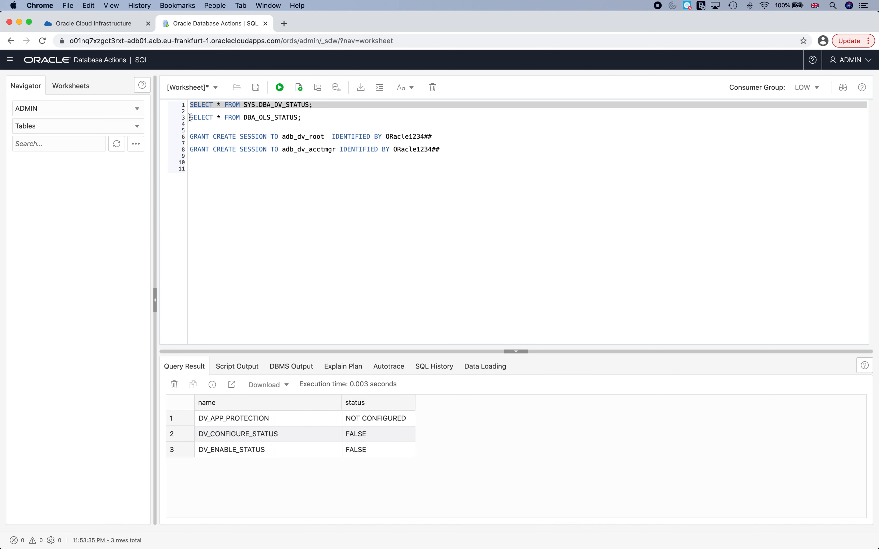
# Run the line 3 DBA_OLS_STATUS query, confirming Label Security configure and enable are TRUE.
pyautogui.moveTo(189, 117); pyautogui.dragTo(326, 116)
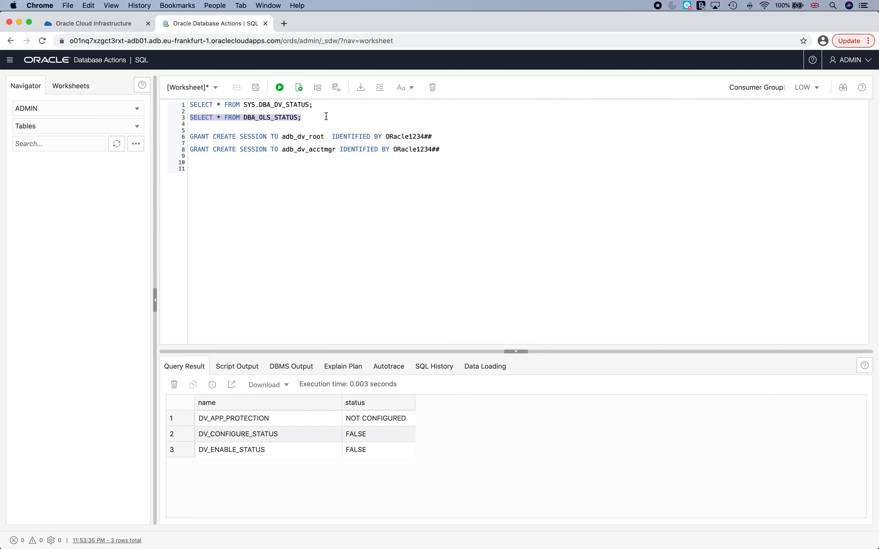
pyautogui.click(279, 88)
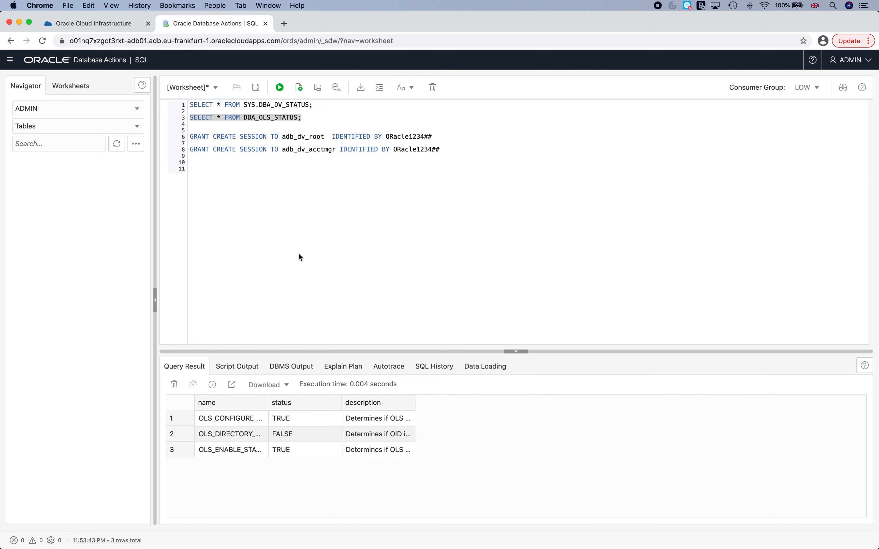
pyautogui.click(272, 405)
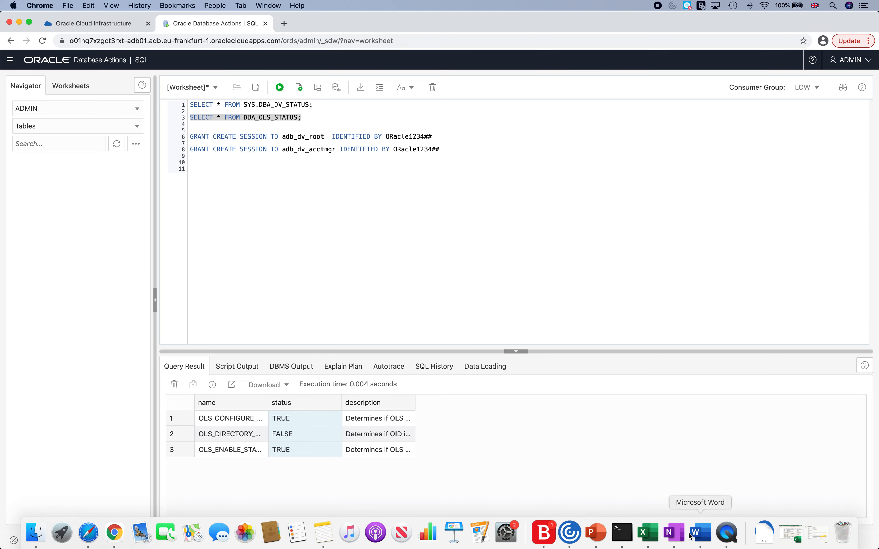
pyautogui.click(706, 536)
# Copy the EXEC CONFIGURE_DATABASE_VAULT command from the Configure the Database Vault section and return to Chrome.
pyautogui.scroll(-5, 335, 343)
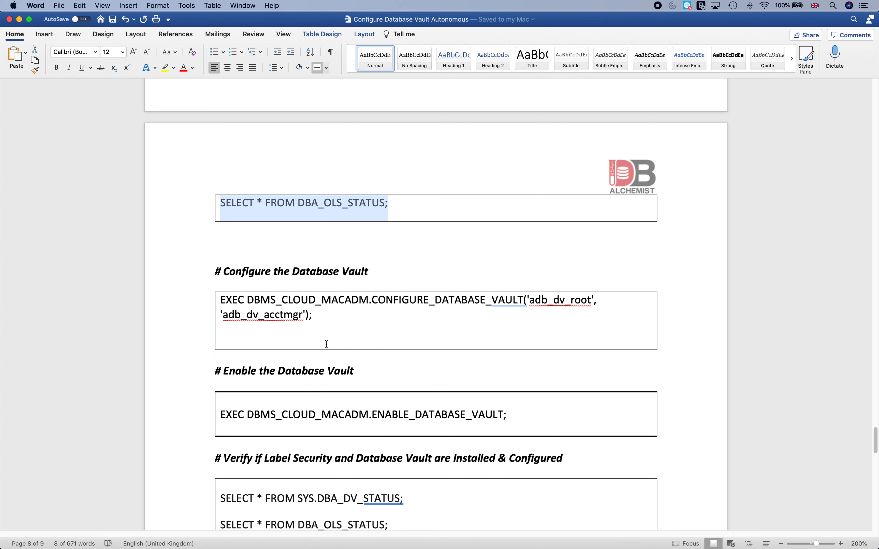
pyautogui.click(231, 299)
pyautogui.moveTo(231, 299); pyautogui.dragTo(310, 313)
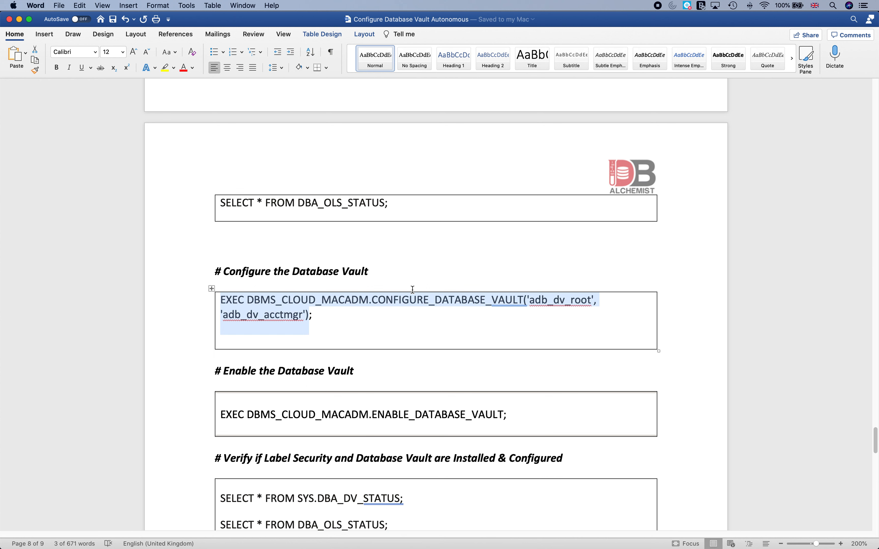
pyautogui.press('super+c')
pyautogui.moveTo(458, 548)
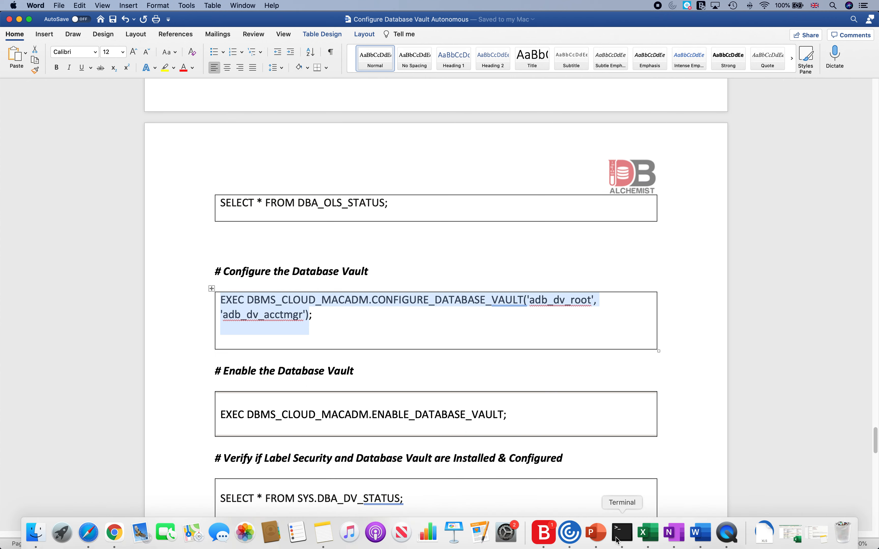
pyautogui.click(115, 533)
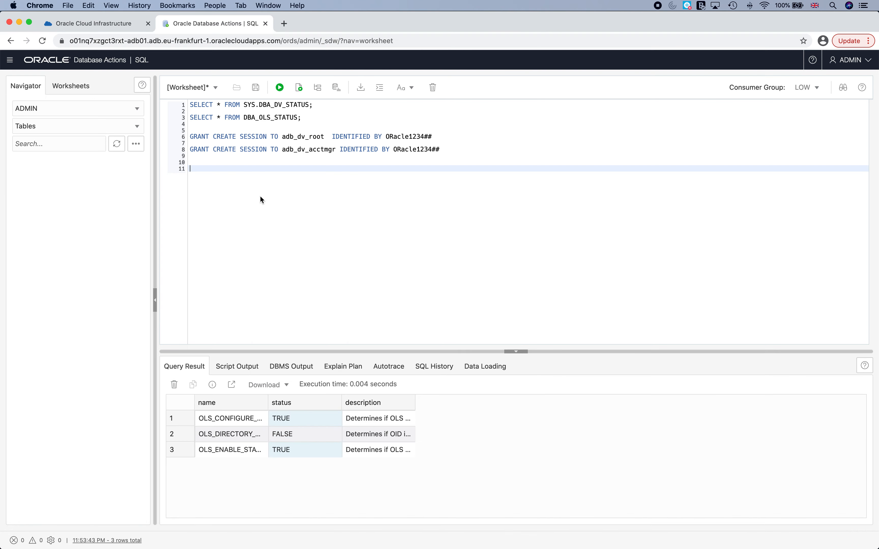
# Paste the EXEC CONFIGURE_DATABASE_VAULT command on line 11, run it, and add blank lines after.
pyautogui.press('super+v')
pyautogui.hotkey('shift', 'Up')
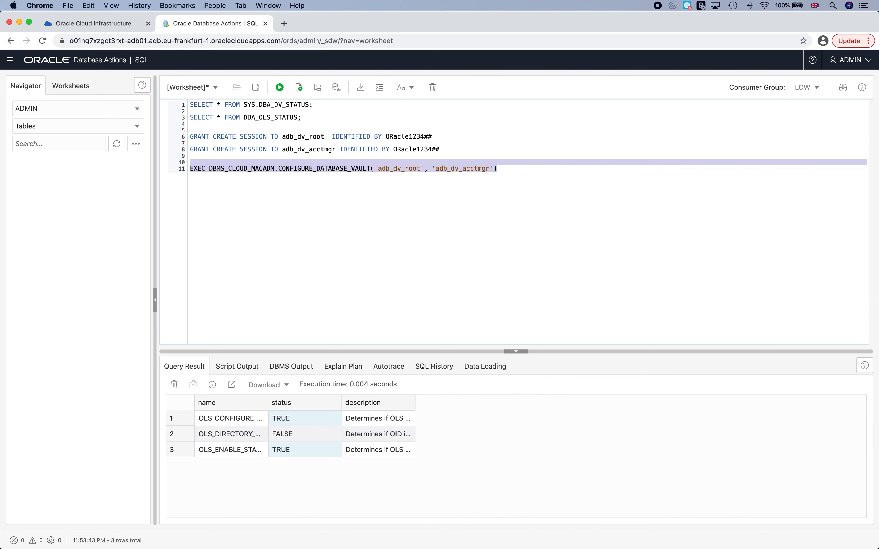
pyautogui.click(279, 88)
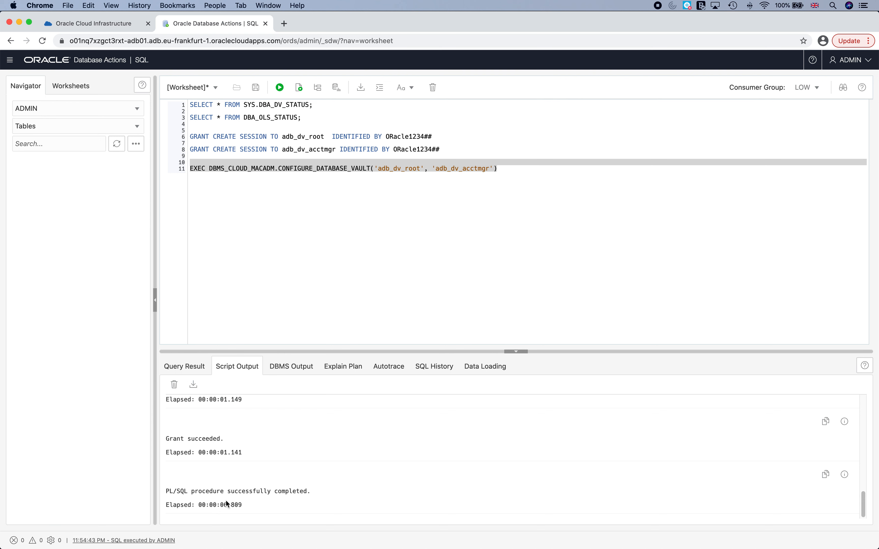
pyautogui.click(250, 228)
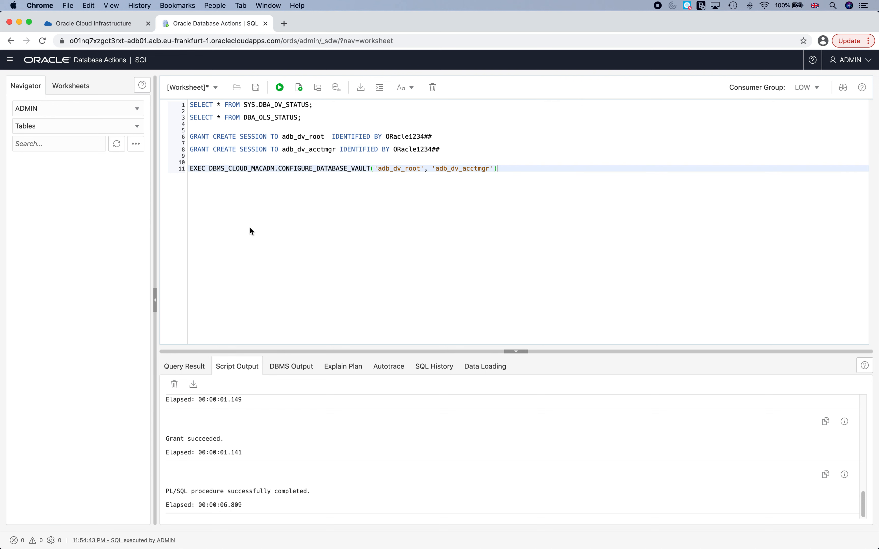
pyautogui.press('Return')
pyautogui.press('Return')
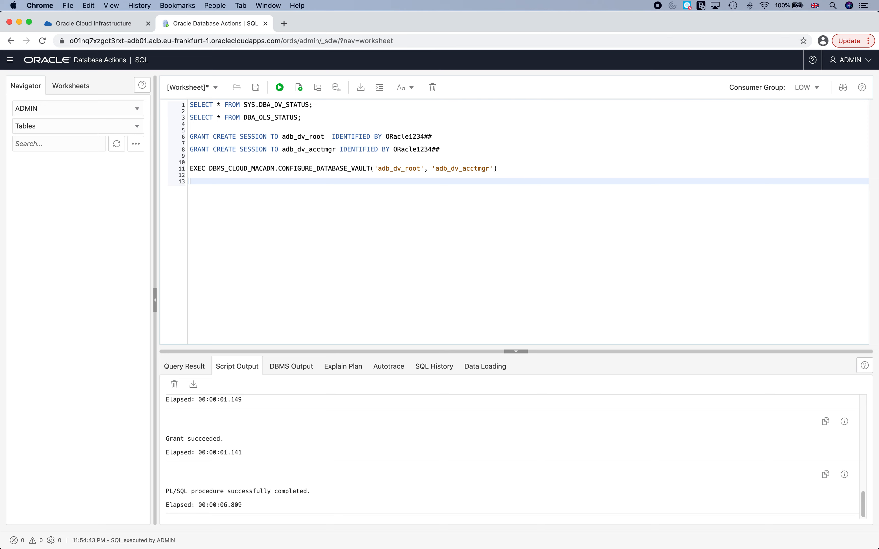
# Select the EXEC DBMS_CLOUD_MACADM.ENABLE_DATABASE_VAULT; line in the Word guide and return to the browser.
pyautogui.moveTo(543, 545)
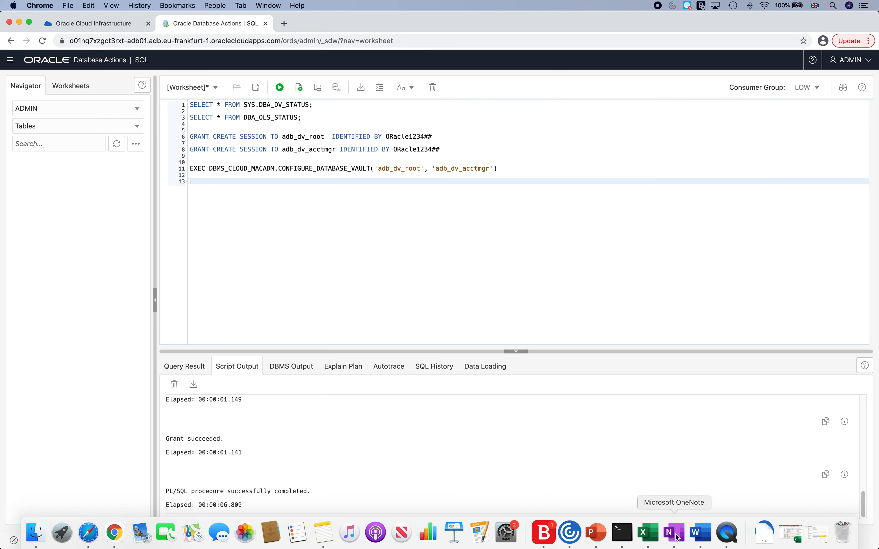
pyautogui.click(700, 533)
pyautogui.scroll(-3, 255, 338)
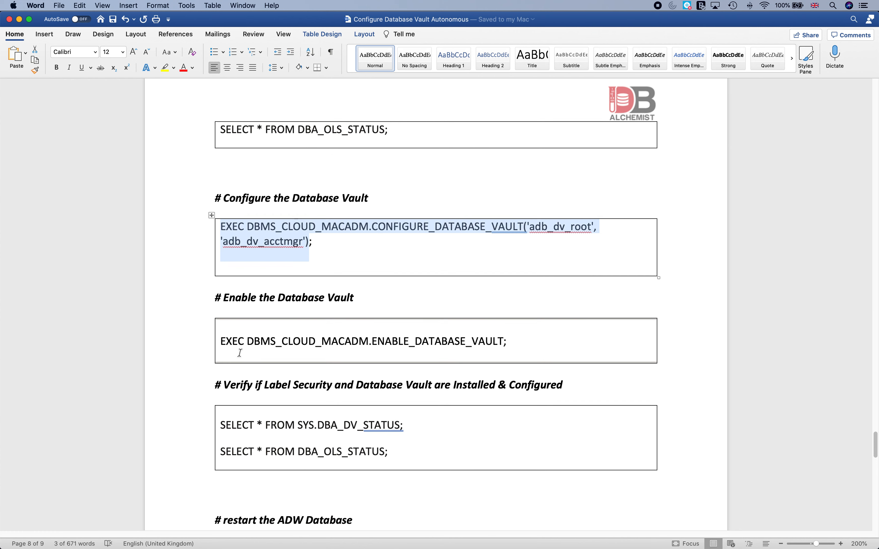
pyautogui.scroll(-1, 240, 353)
pyautogui.moveTo(224, 311); pyautogui.dragTo(516, 306)
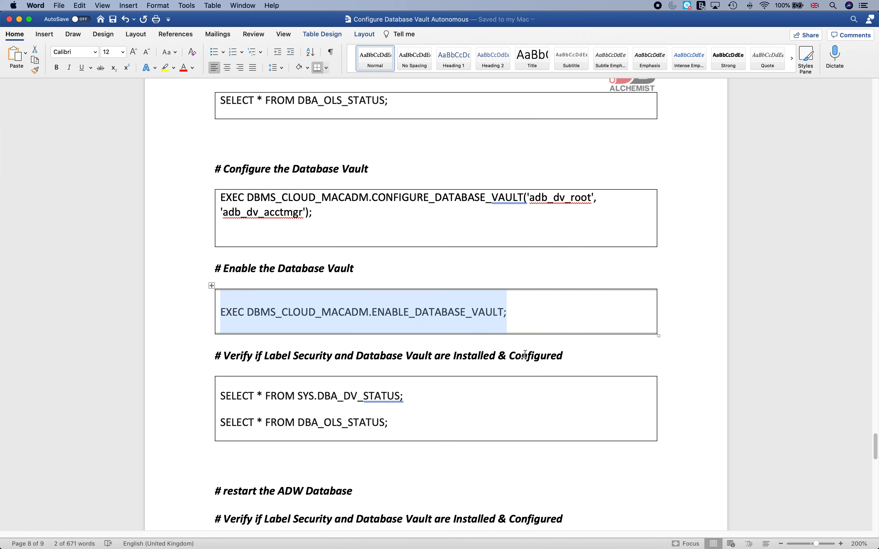
pyautogui.scroll(-4, 525, 354)
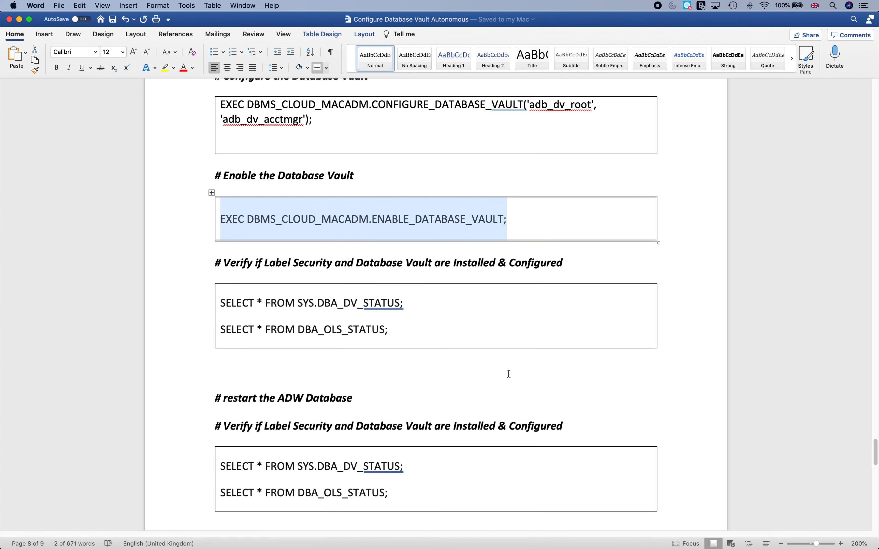
pyautogui.moveTo(534, 538)
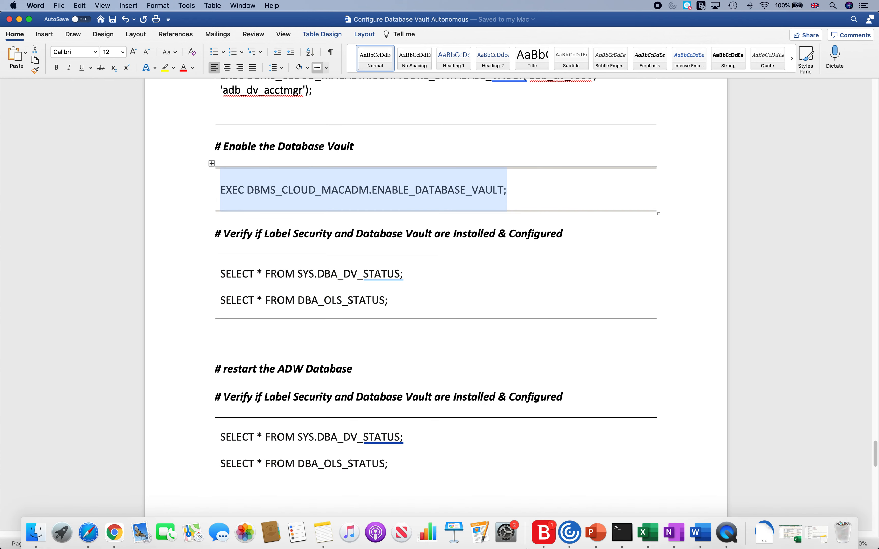
pyautogui.click(114, 532)
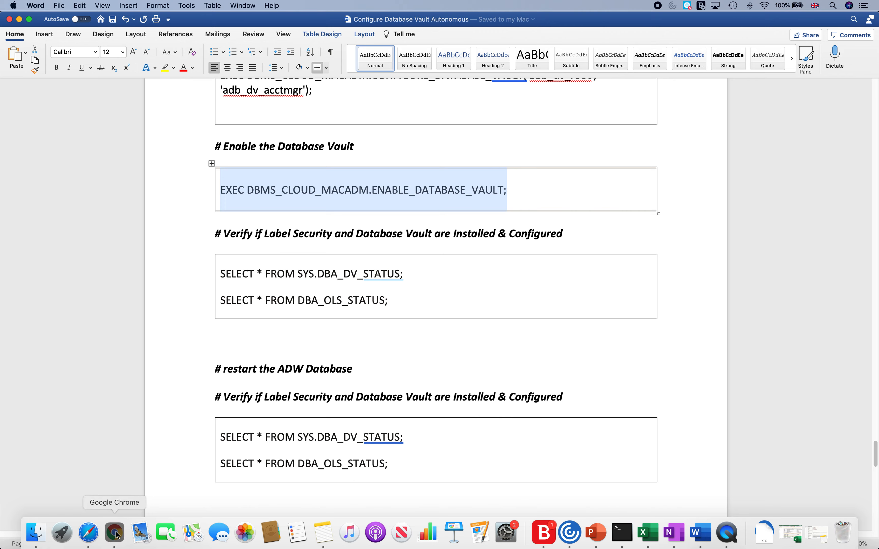
# Paste the ENABLE_DATABASE_VAULT command onto line 13 and remove its trailing semicolon.
pyautogui.press('super+v')
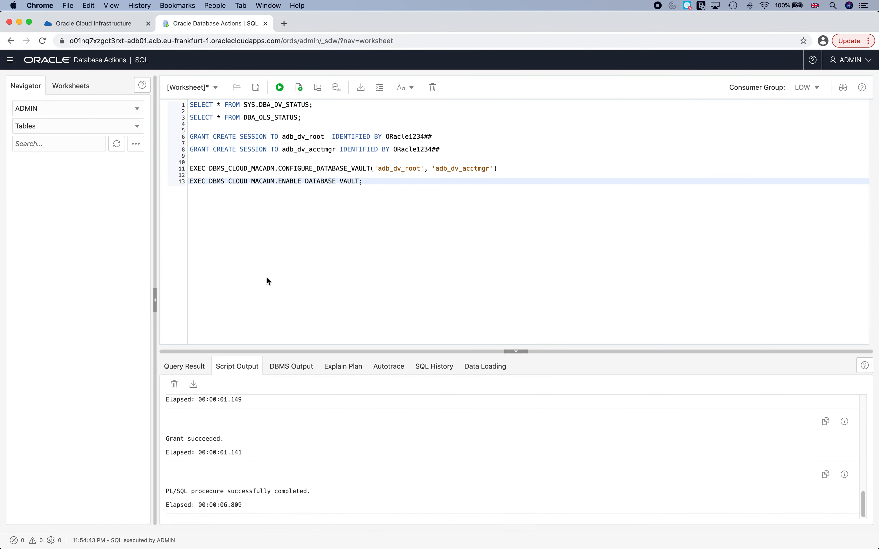
pyautogui.hotkey('shift', 'Up')
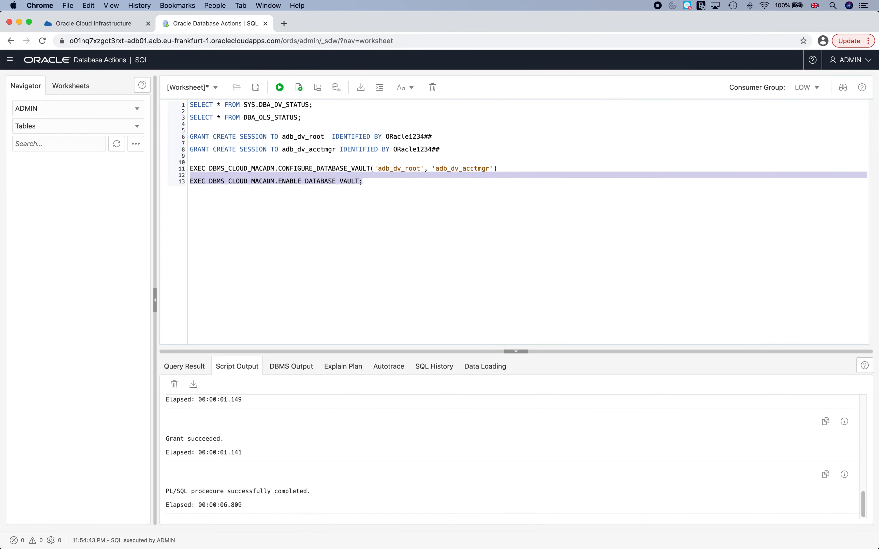
pyautogui.click(405, 182)
pyautogui.press('BackSpace')
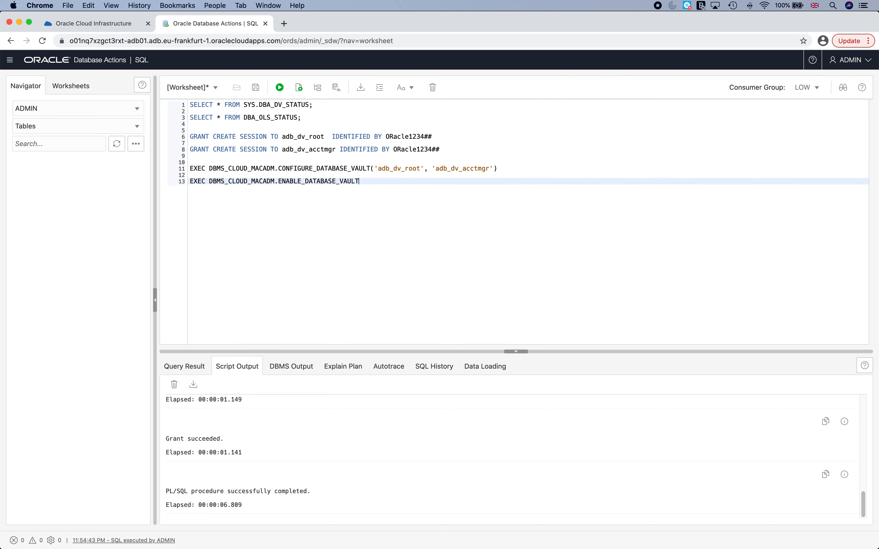
# Run the enable command so it reports PL/SQL procedure successfully completed.
pyautogui.click(169, 181)
pyautogui.moveTo(190, 181); pyautogui.dragTo(380, 185)
pyautogui.click(280, 87)
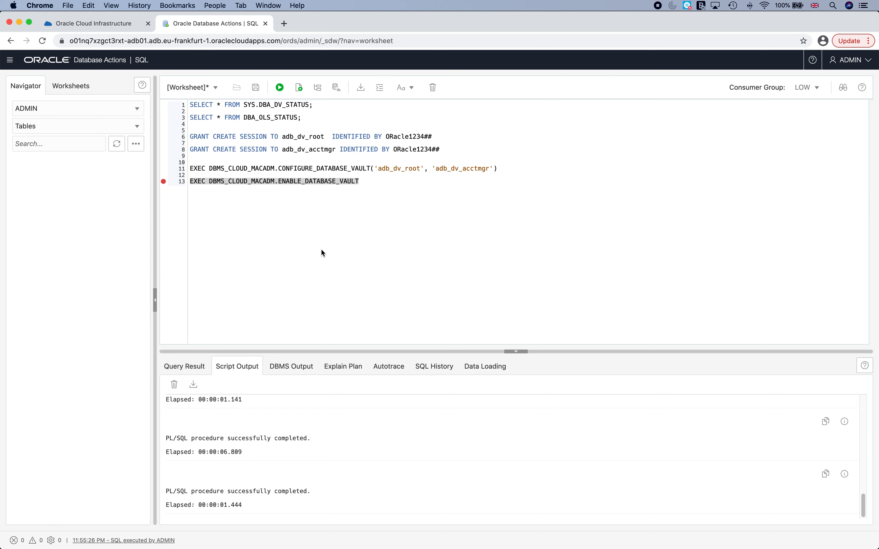
pyautogui.click(394, 226)
pyautogui.press('Return')
pyautogui.press('Return')
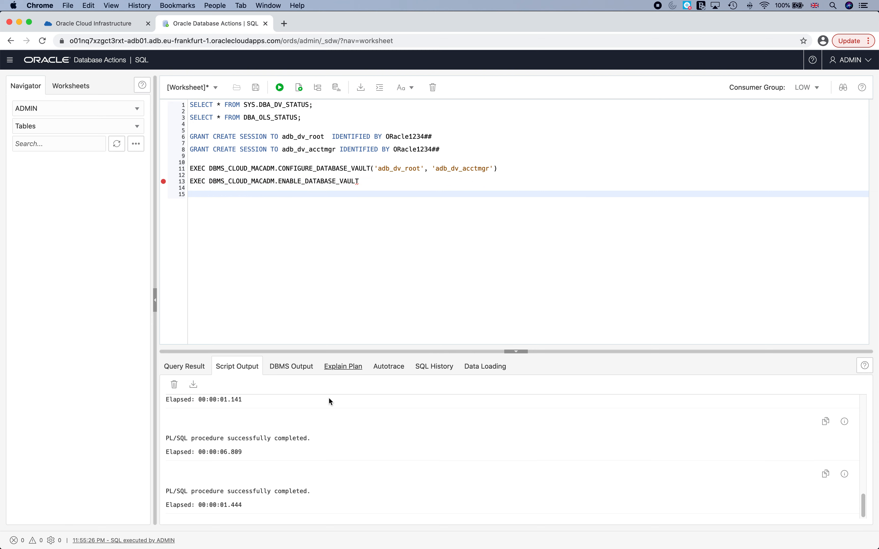
pyautogui.moveTo(539, 542)
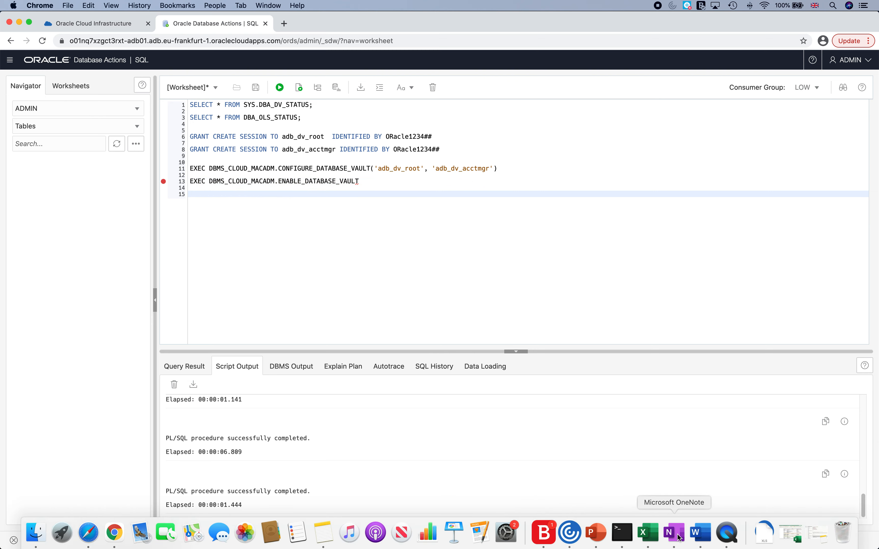
pyautogui.click(700, 540)
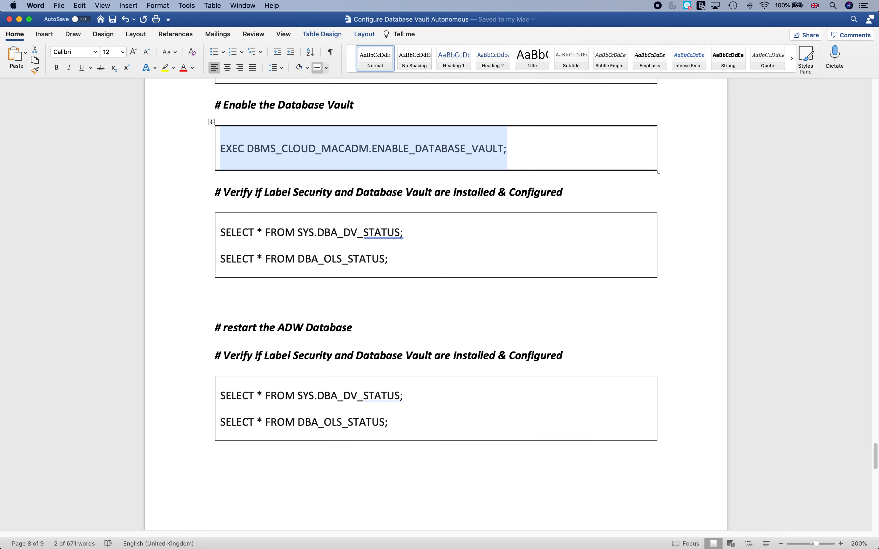
# Review the verification queries in the Word notes, then go back to the SQL worksheet.
pyautogui.moveTo(506, 545)
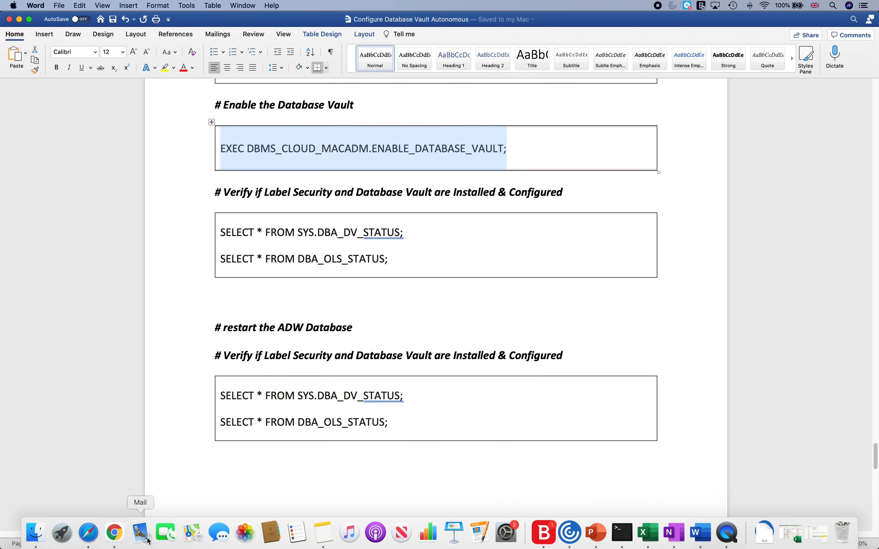
pyautogui.click(116, 537)
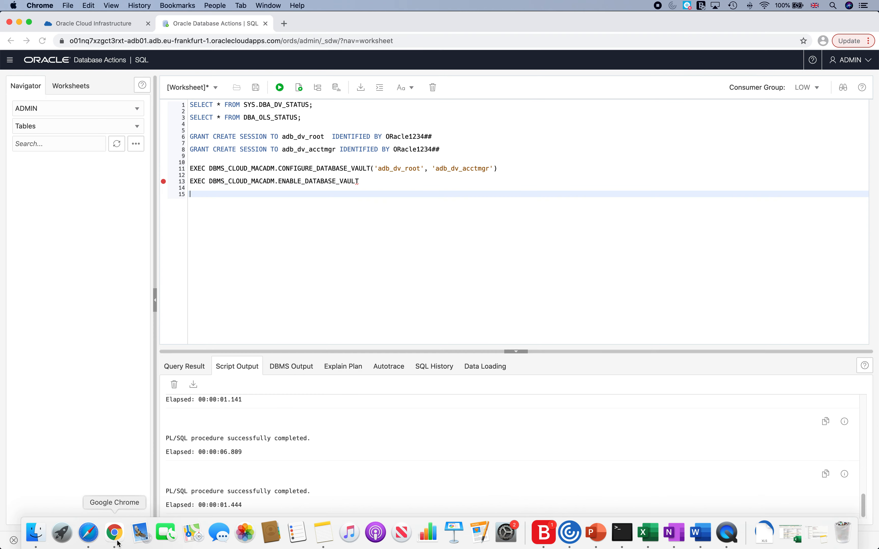
# Run the DBA_DV_STATUS query on line 1, showing Database Vault configured but not enabled.
pyautogui.click(190, 105)
pyautogui.hotkey('shift', 'Down')
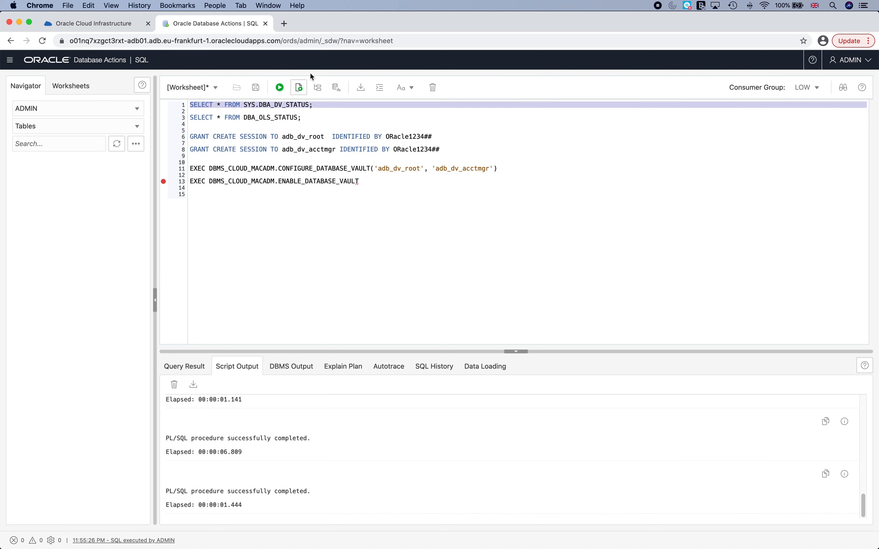
pyautogui.click(279, 89)
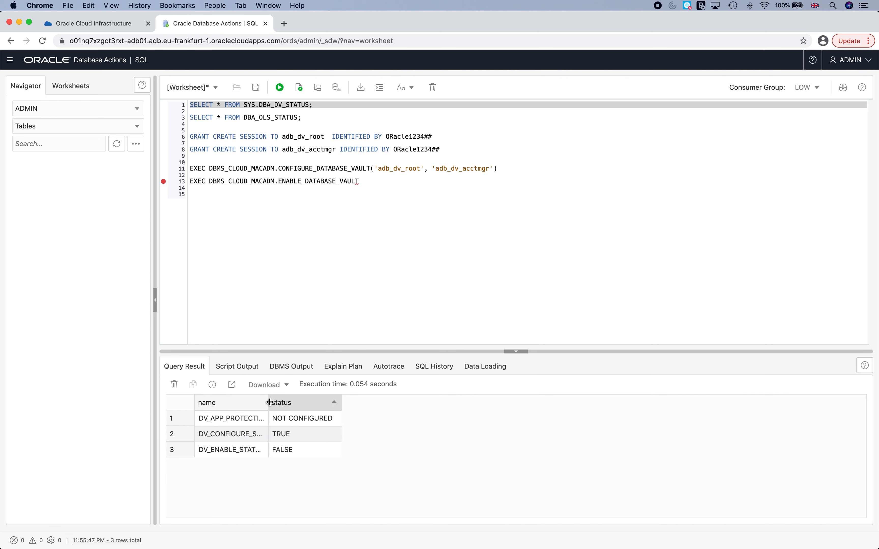
pyautogui.moveTo(268, 402); pyautogui.dragTo(393, 400)
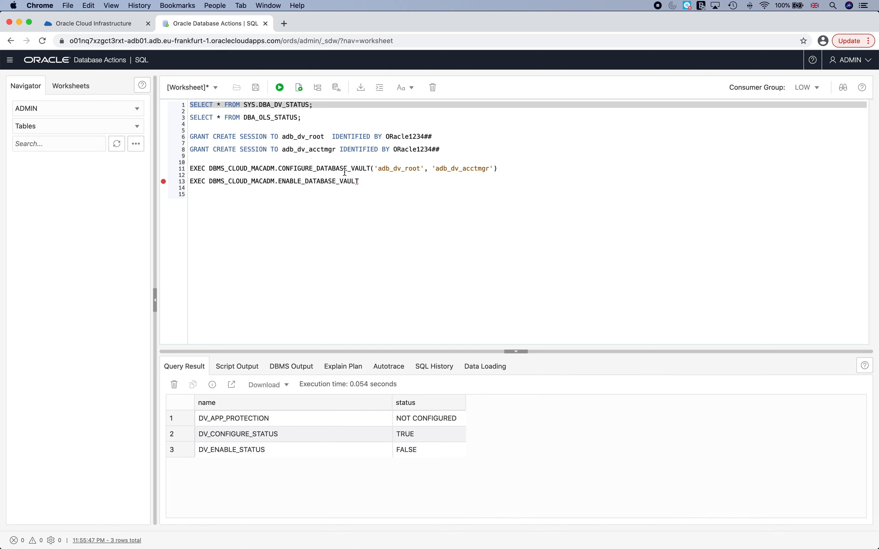
# Run the DBA_OLS_STATUS query on line 3, showing Label Security configured and enabled.
pyautogui.click(195, 118)
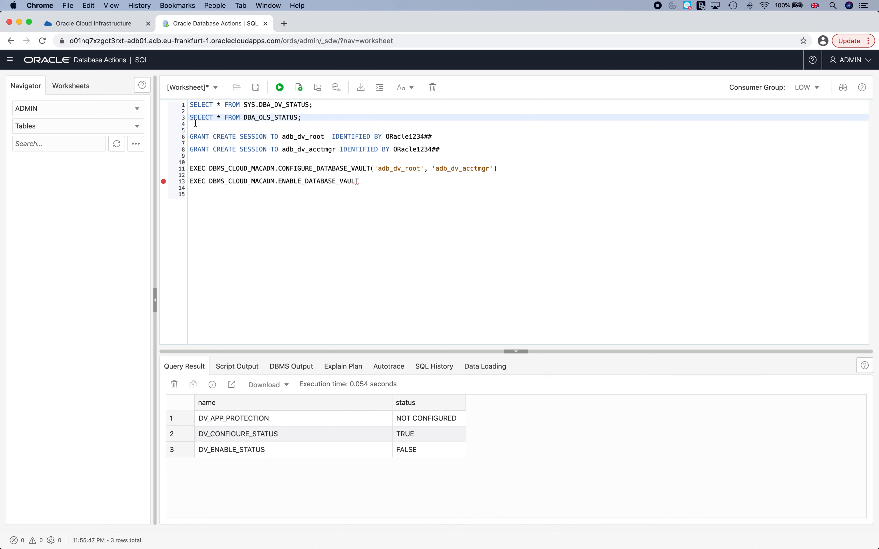
pyautogui.press('super+Left')
pyautogui.hotkey('shift', 'Down')
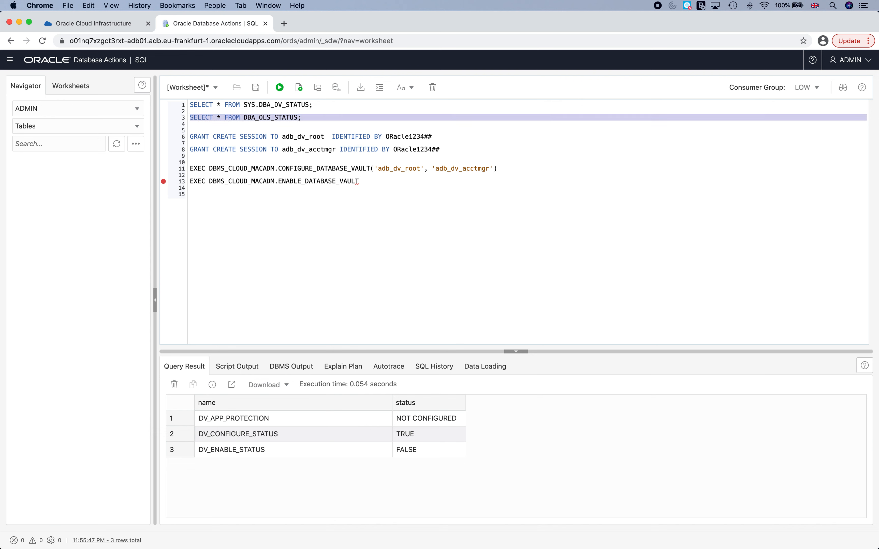
pyautogui.click(282, 92)
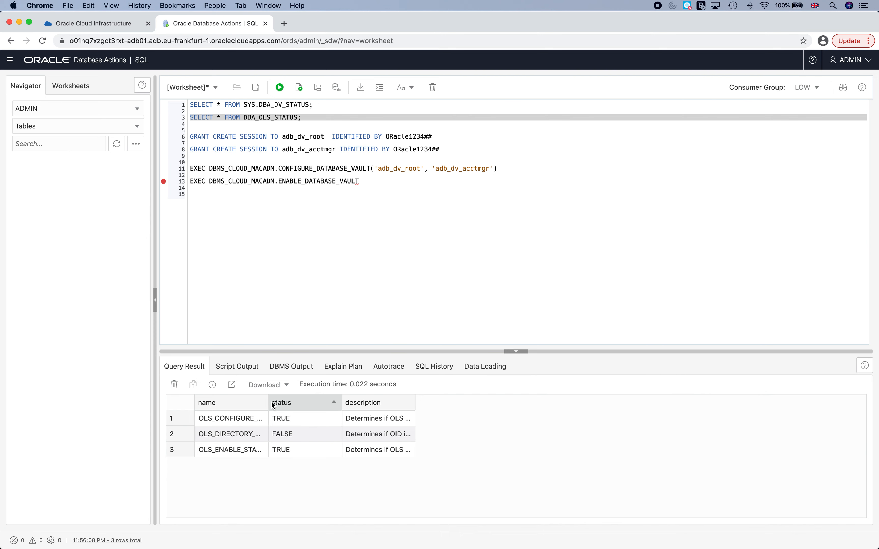
pyautogui.moveTo(269, 403); pyautogui.dragTo(358, 402)
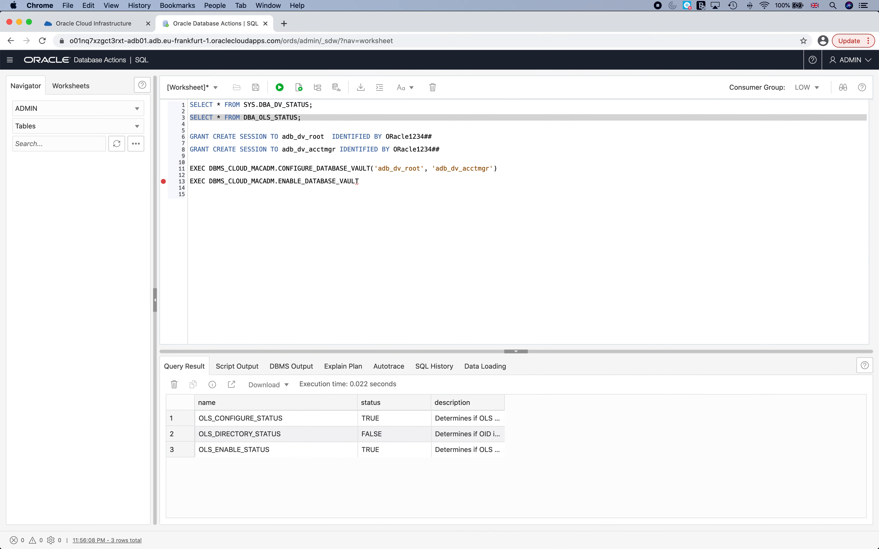
pyautogui.moveTo(509, 545)
pyautogui.click(700, 532)
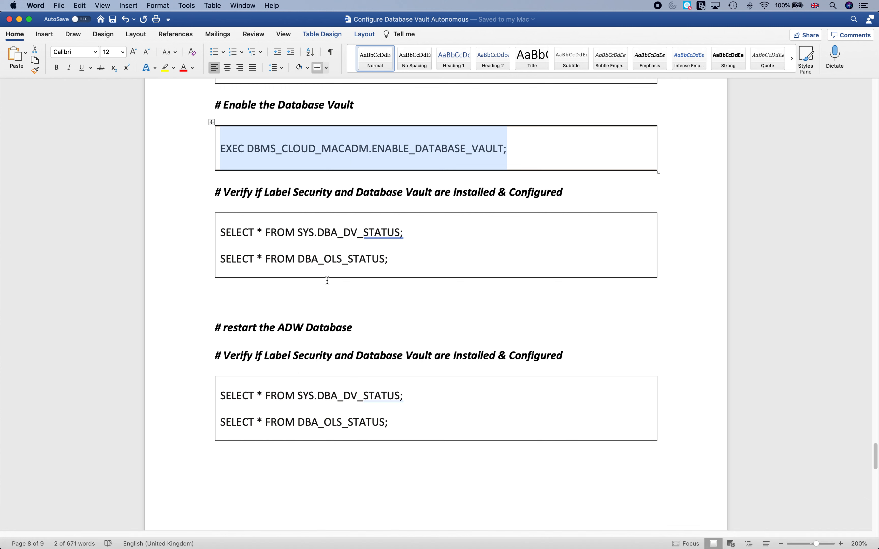
# Scroll the Word notes down to the '# restart the ADW Database' heading.
pyautogui.scroll(-3, 250, 271)
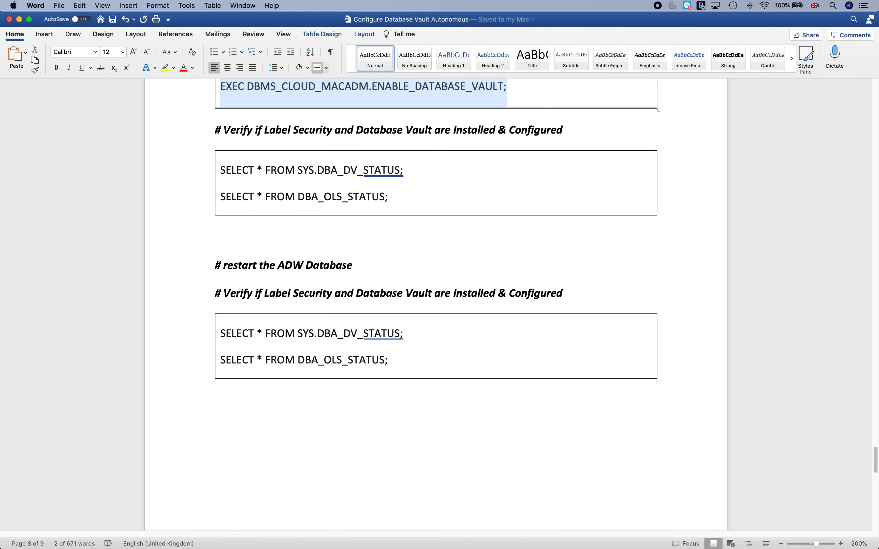
pyautogui.moveTo(640, 547)
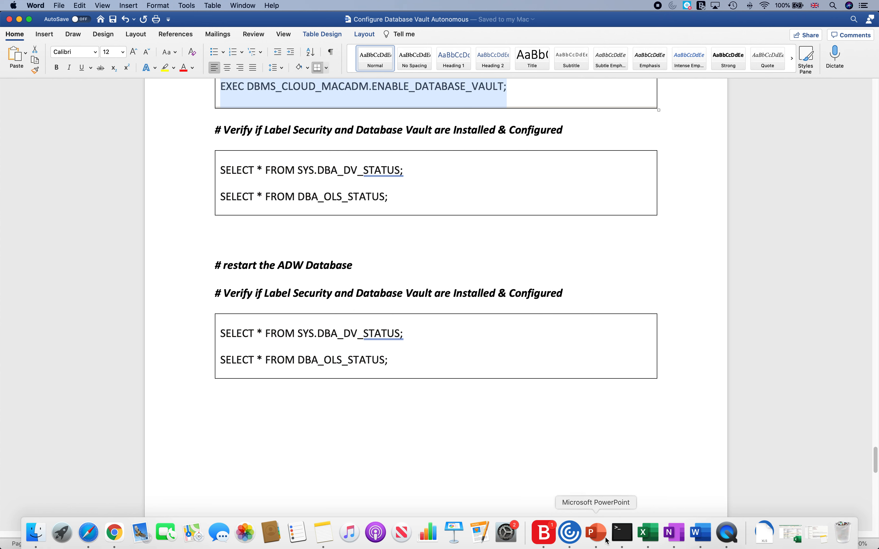
# Restart ADB01 via More Actions > Restart and confirm it in the Confirm Restart dialog.
pyautogui.click(114, 532)
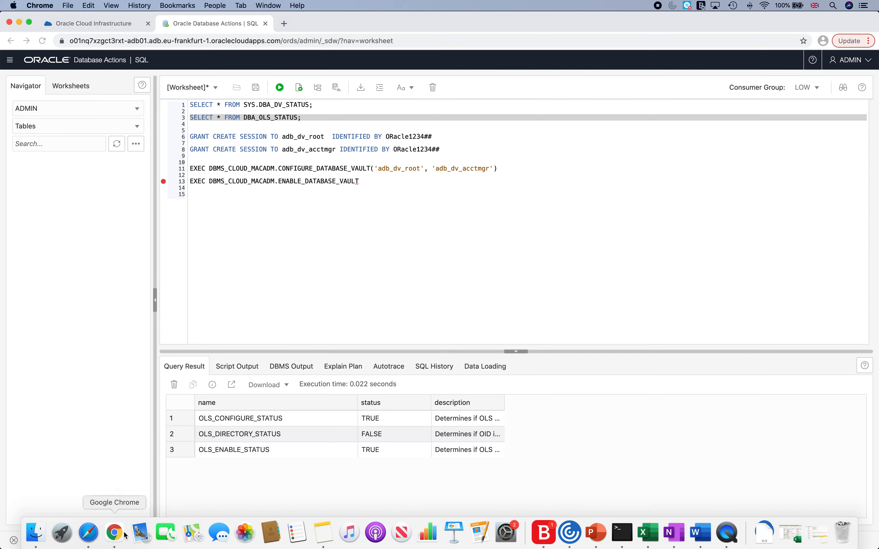
pyautogui.click(108, 26)
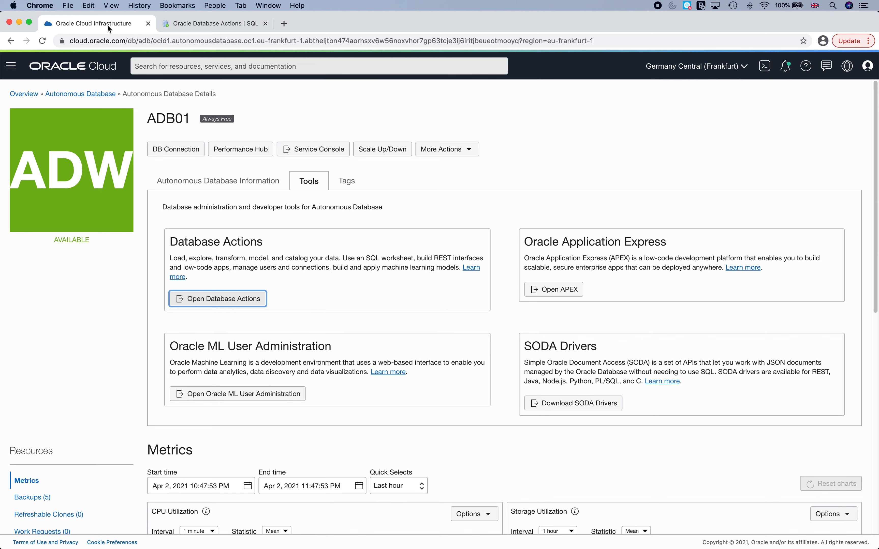
pyautogui.click(461, 151)
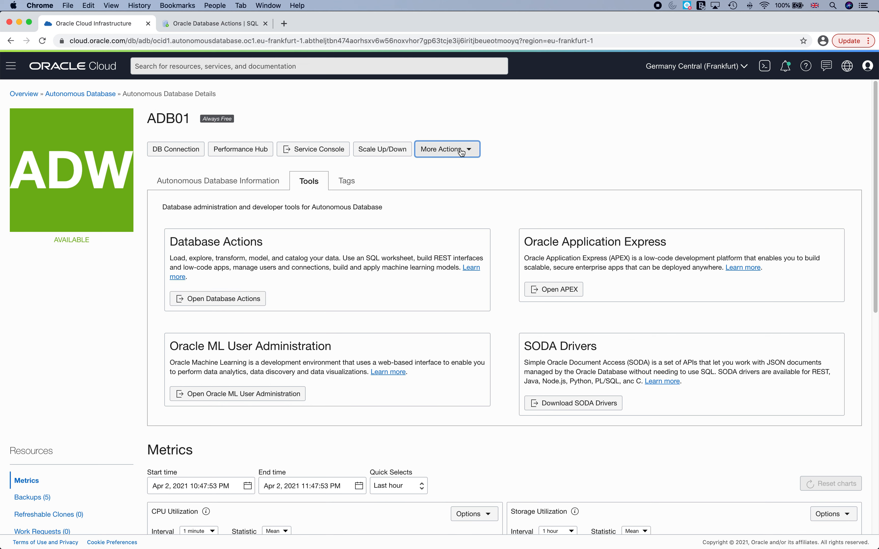
pyautogui.click(437, 194)
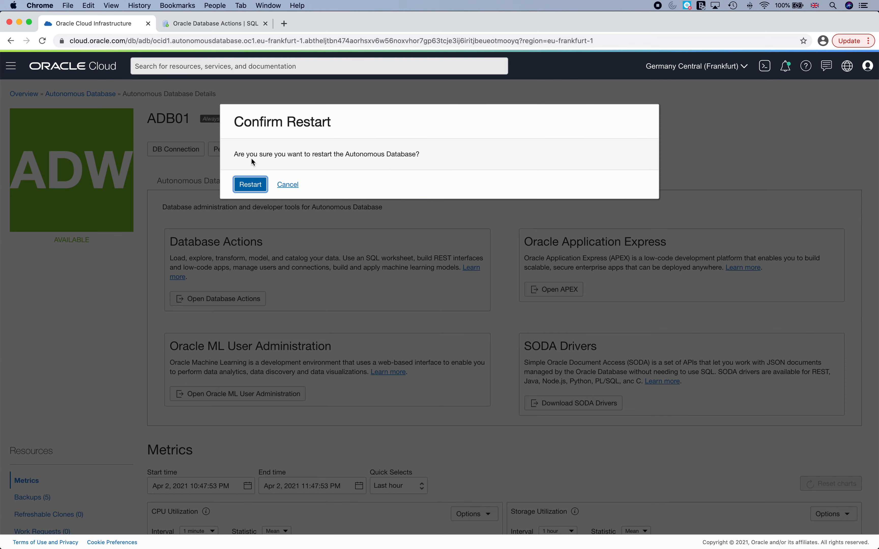
pyautogui.click(248, 187)
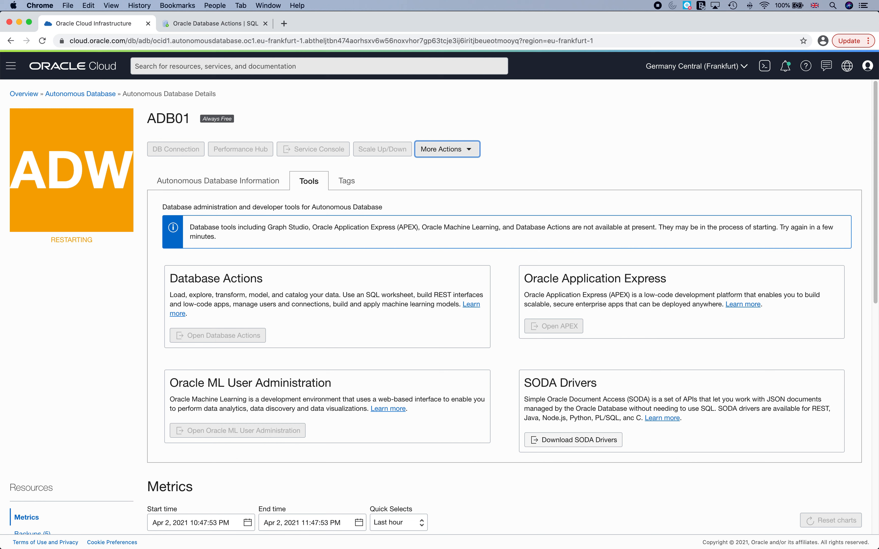
# Read the restart and post-restart verification notes in Word, then return to the ADB01 console page.
pyautogui.moveTo(570, 532)
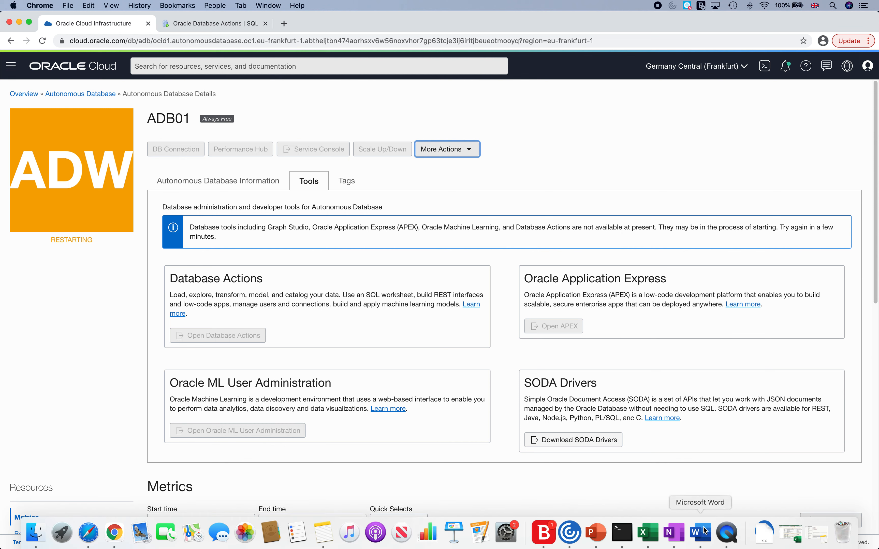
pyautogui.click(701, 533)
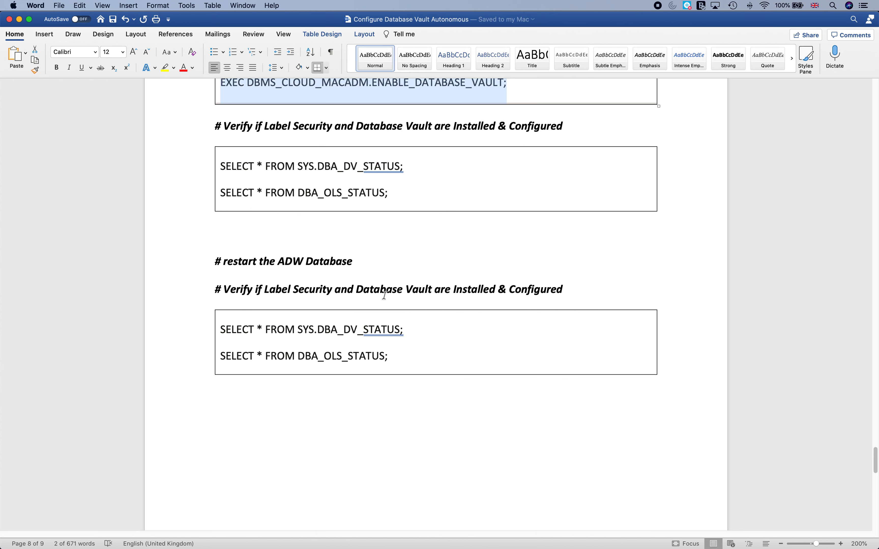
pyautogui.scroll(-3, 516, 369)
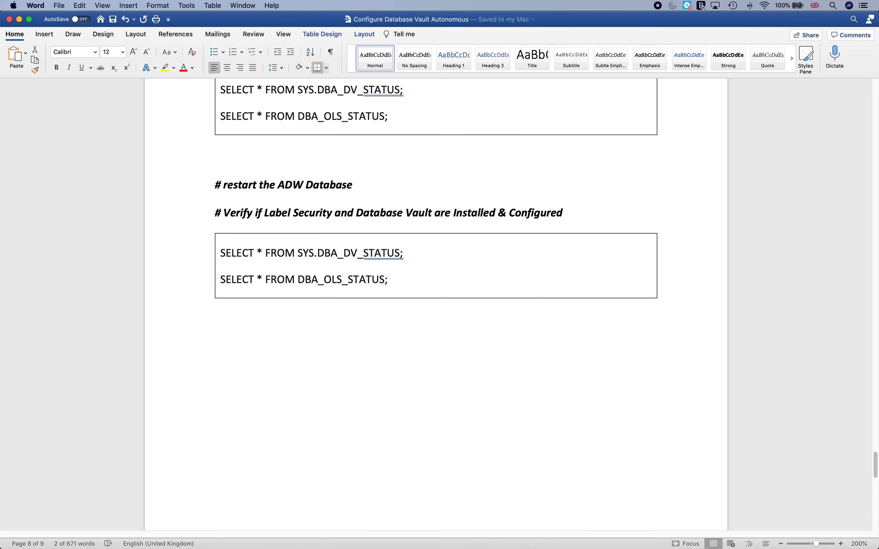
pyautogui.moveTo(581, 545)
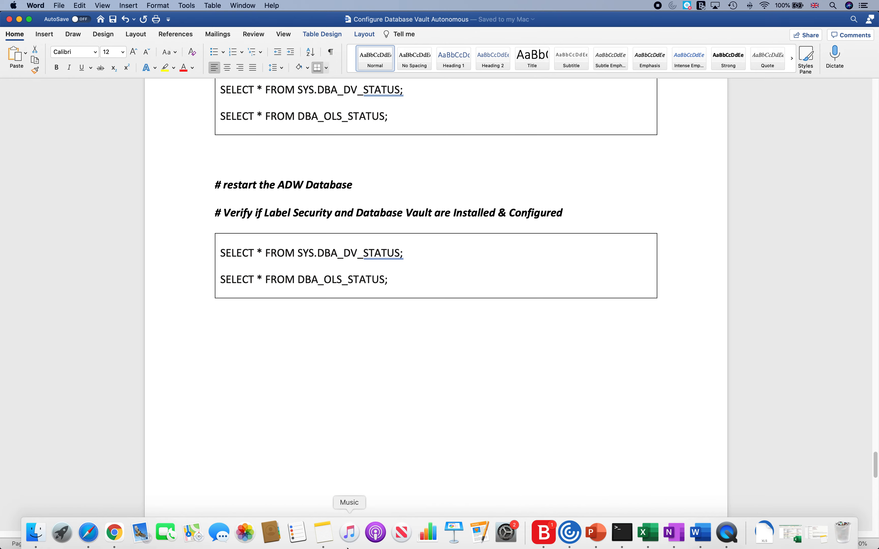
pyautogui.click(115, 534)
# Reload the ADB01 details page to refresh its restart status.
pyautogui.click(70, 264)
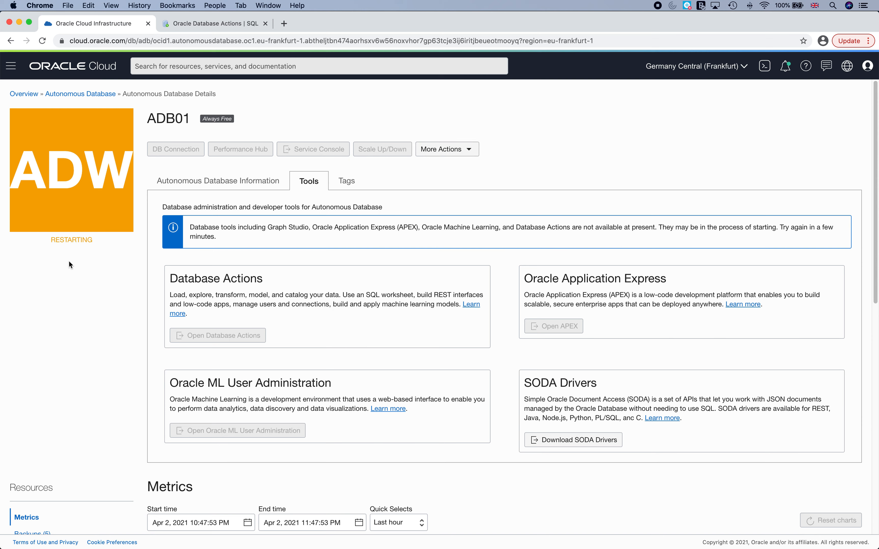
pyautogui.scroll(-10, 108, 280)
pyautogui.scroll(10, 108, 281)
pyautogui.rightClick(58, 272)
pyautogui.click(65, 293)
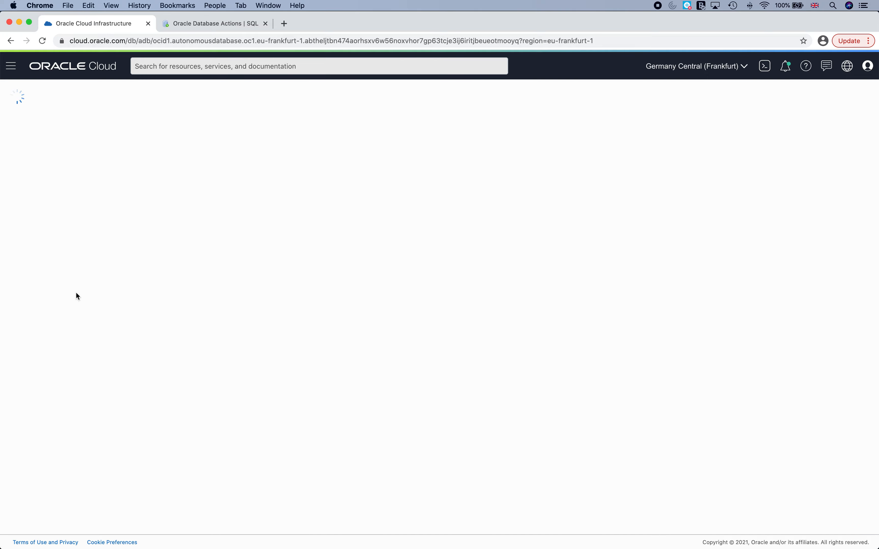
pyautogui.scroll(-10, 76, 296)
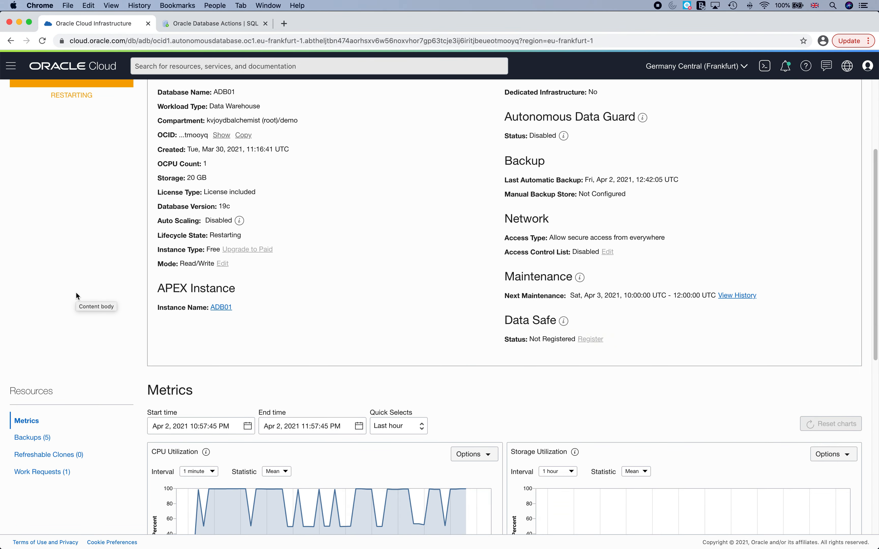
pyautogui.scroll(10, 76, 296)
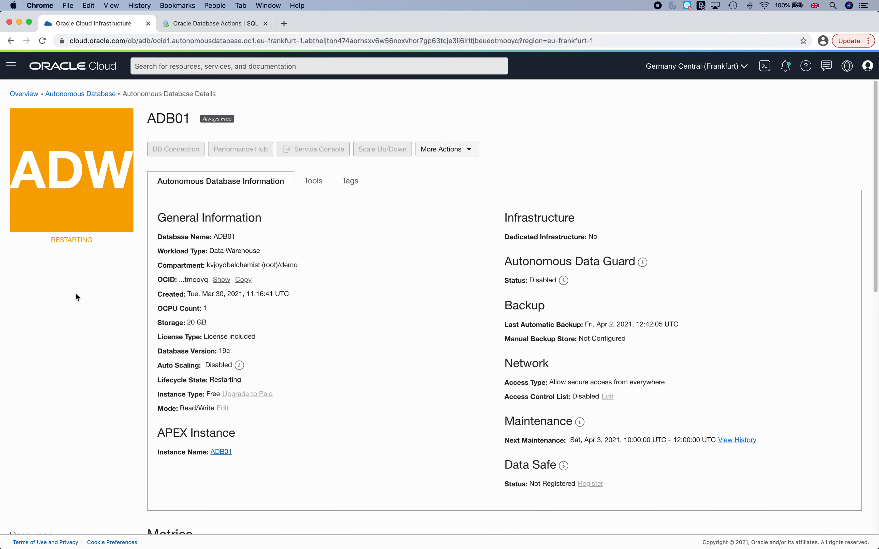
pyautogui.scroll(-5, 74, 294)
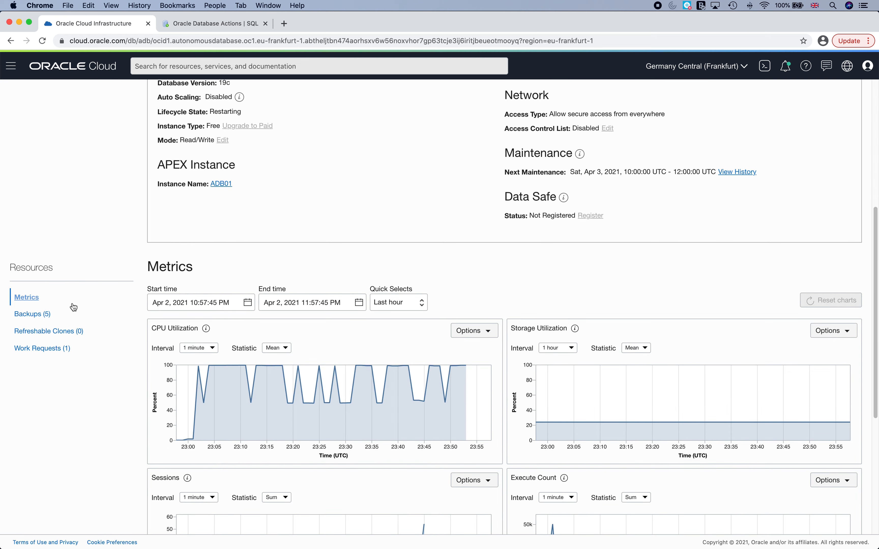
# Inspect the Restart Autonomous Database work request's associated resources, then return to ADB01 once Available.
pyautogui.click(43, 349)
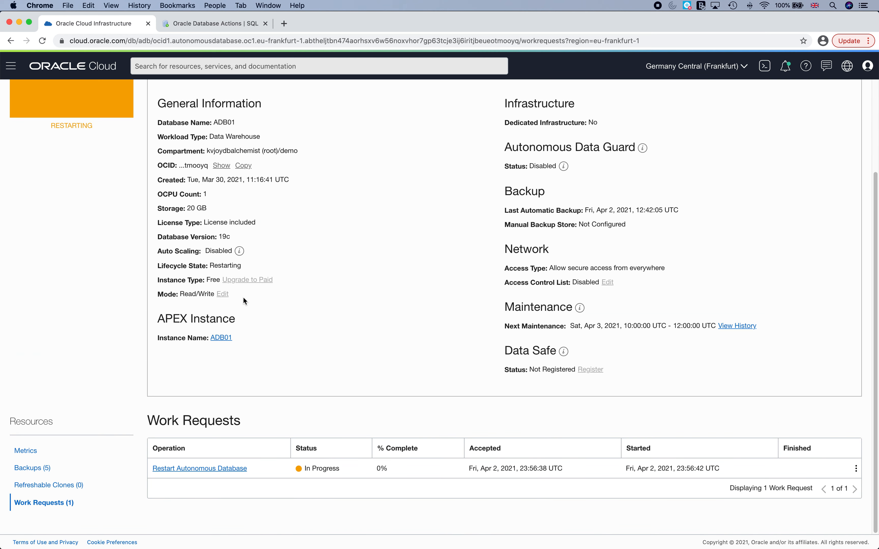
pyautogui.click(209, 469)
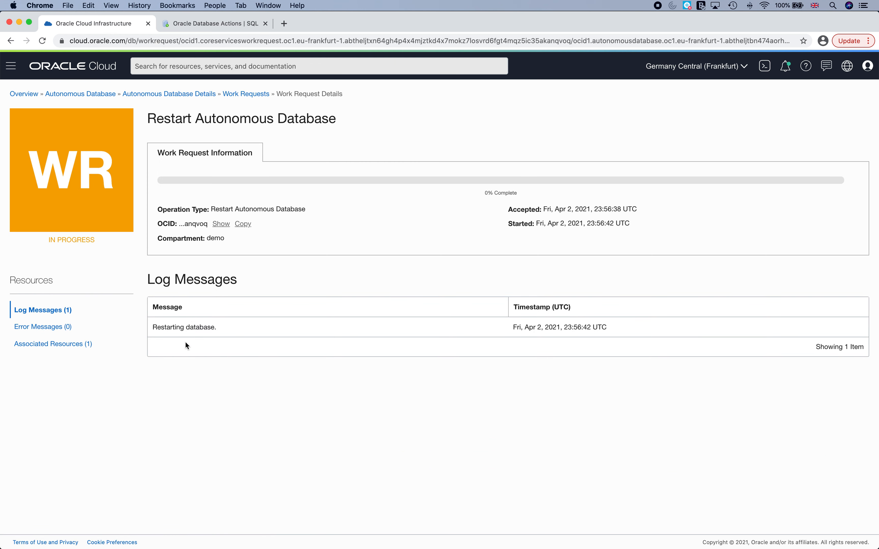
pyautogui.click(53, 344)
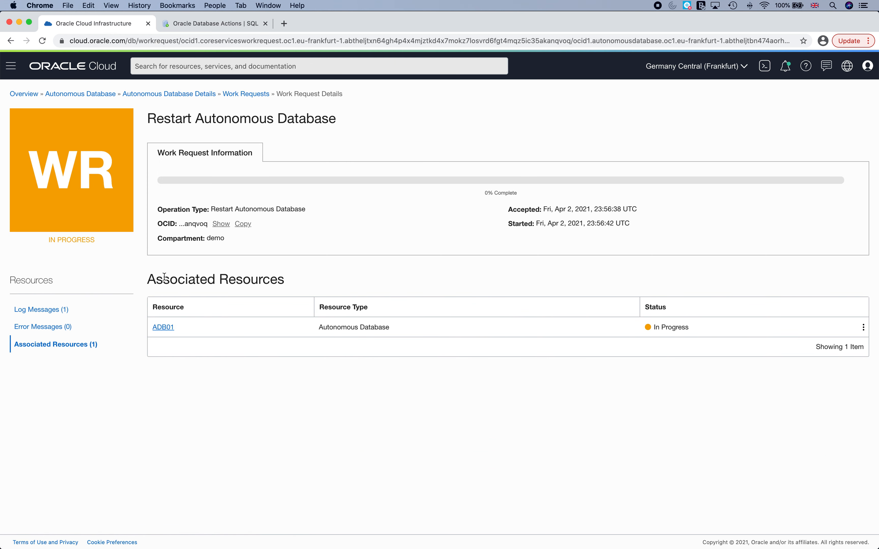
pyautogui.click(179, 95)
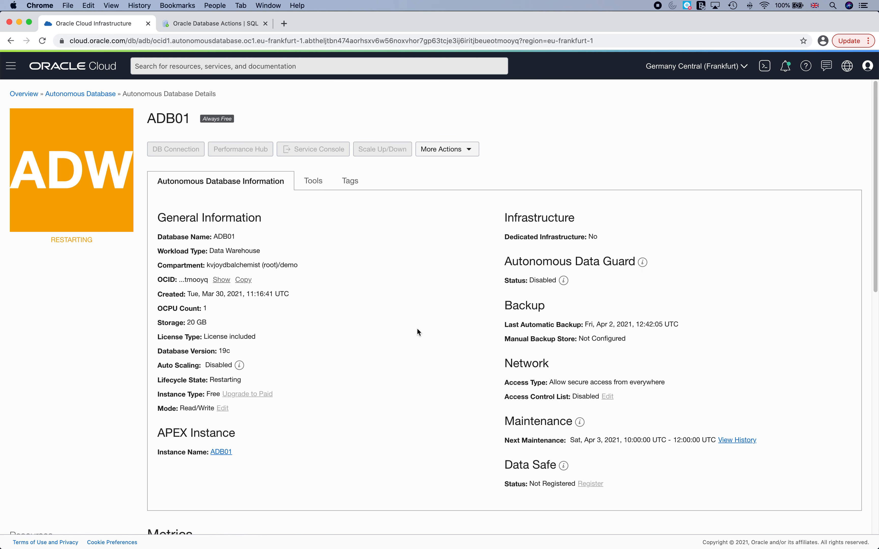
pyautogui.click(658, 6)
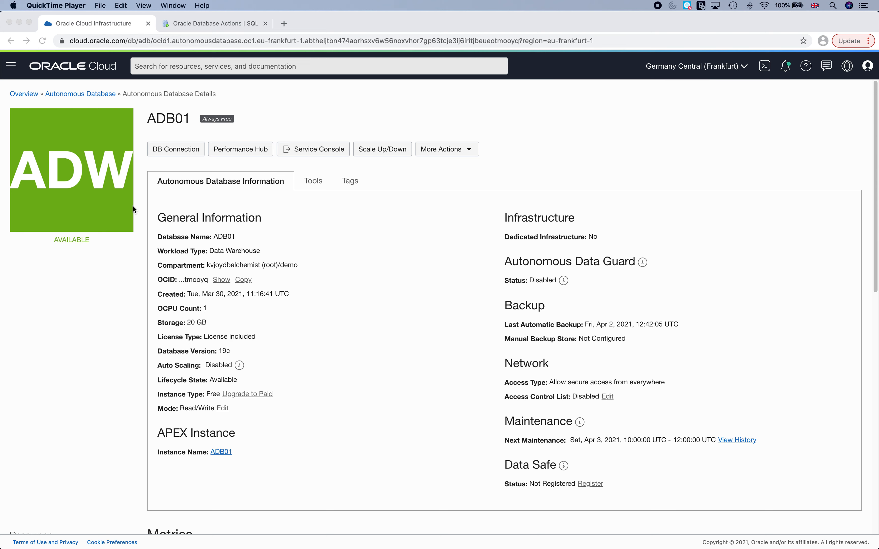
pyautogui.click(312, 183)
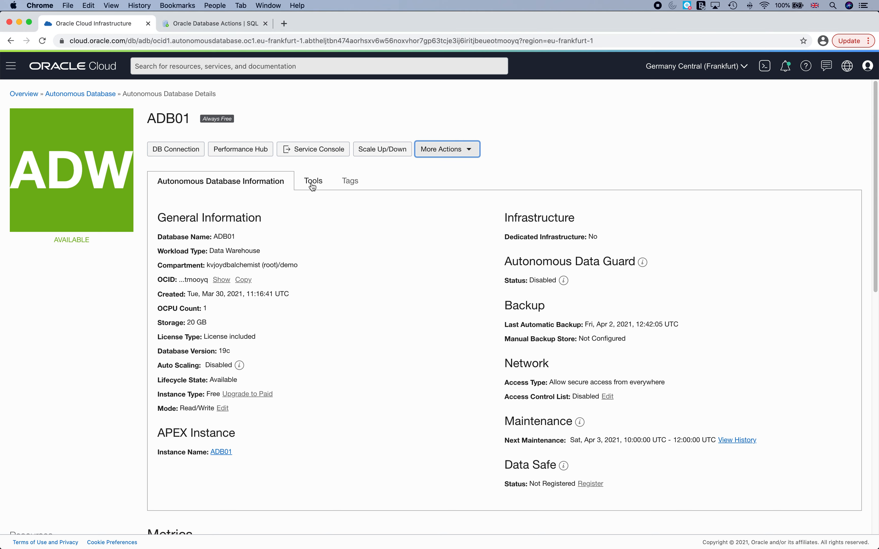
# Launch Database Actions from Tools, sign in as admin, and open an empty SQL worksheet.
pyautogui.click(227, 298)
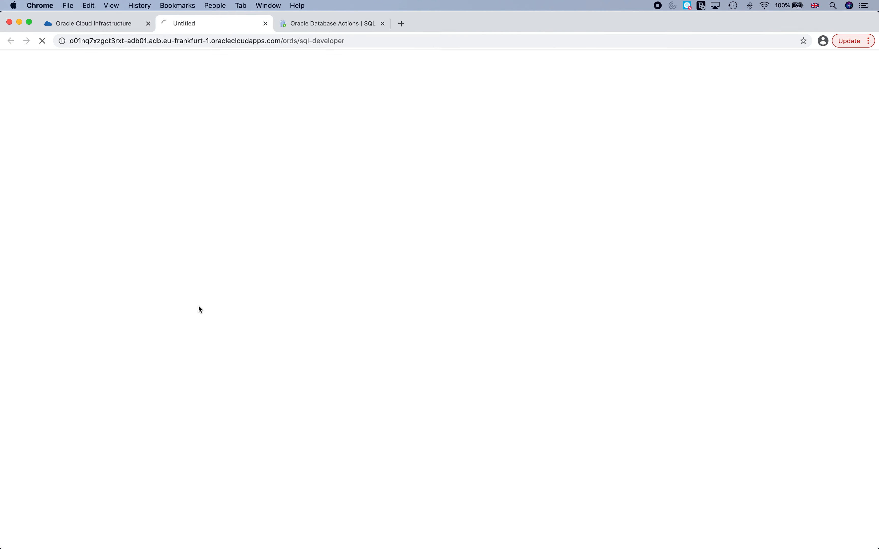
pyautogui.click(420, 113)
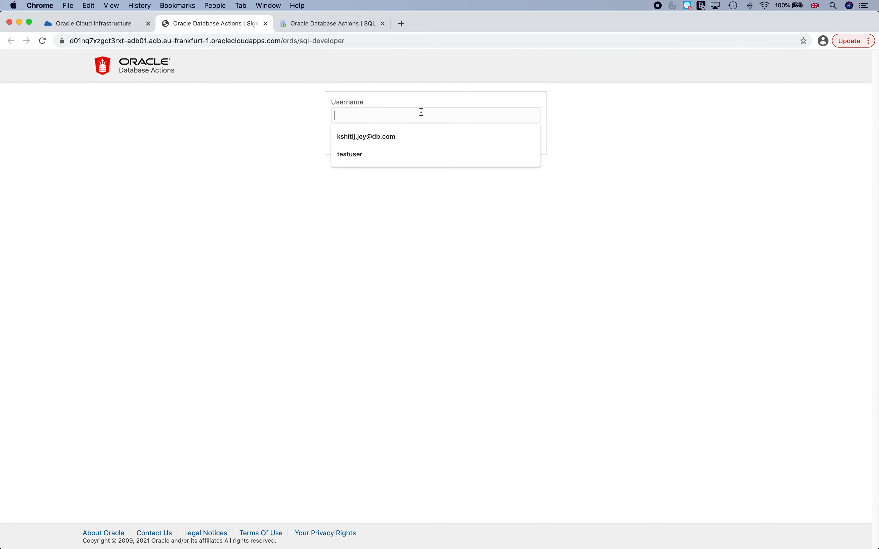
pyautogui.write('admin')
pyautogui.click(419, 135)
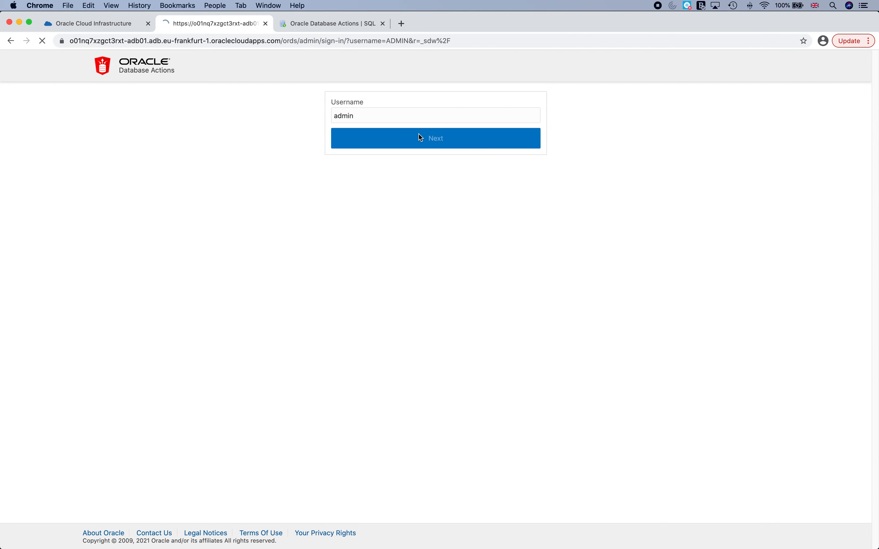
pyautogui.click(392, 170)
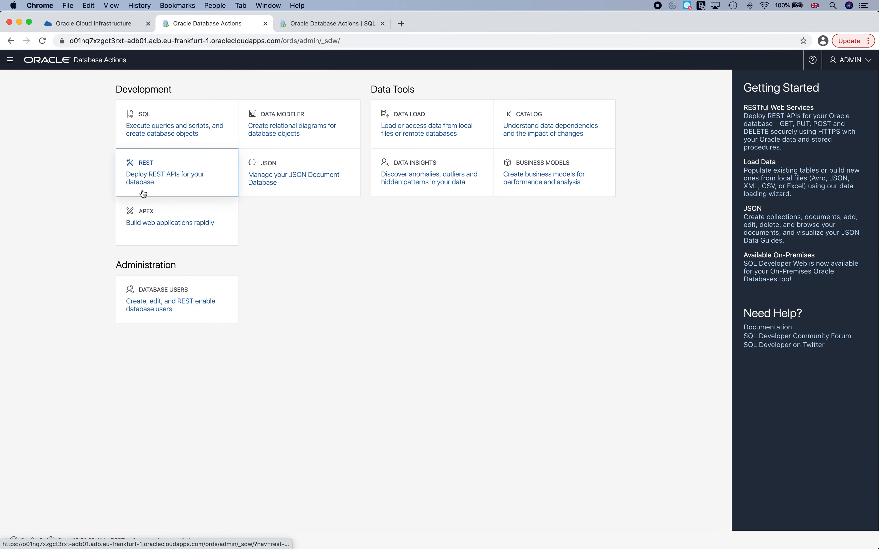
pyautogui.click(164, 133)
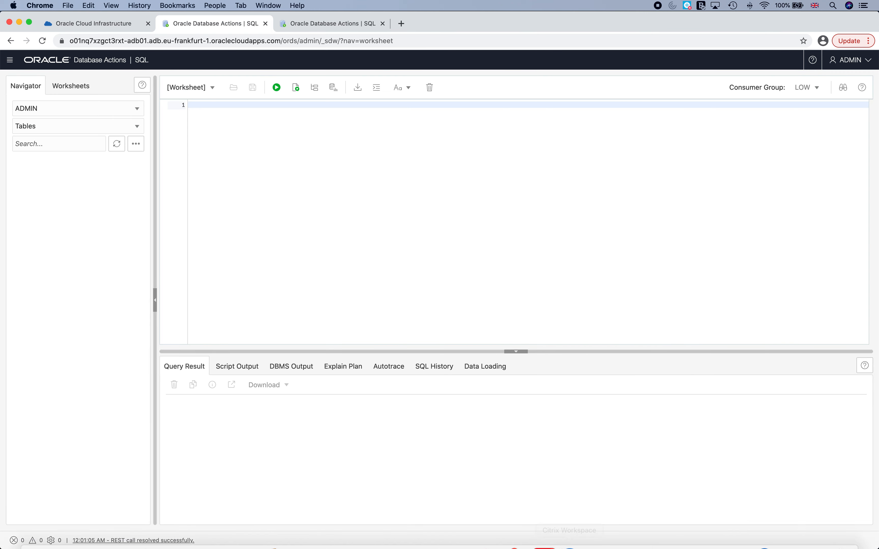
pyautogui.click(698, 529)
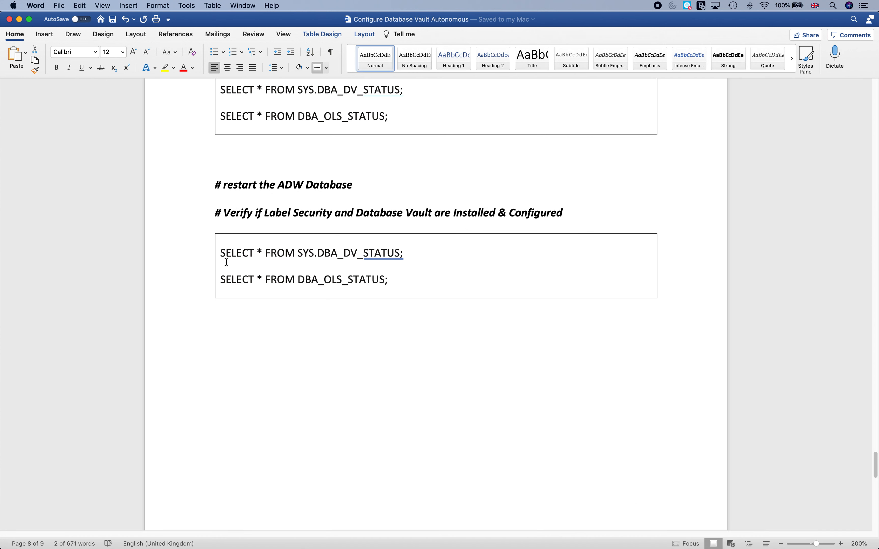
# Copy both verification SELECT queries from Word into the new SQL worksheet.
pyautogui.moveTo(221, 254); pyautogui.dragTo(421, 281)
pyautogui.press('super+c')
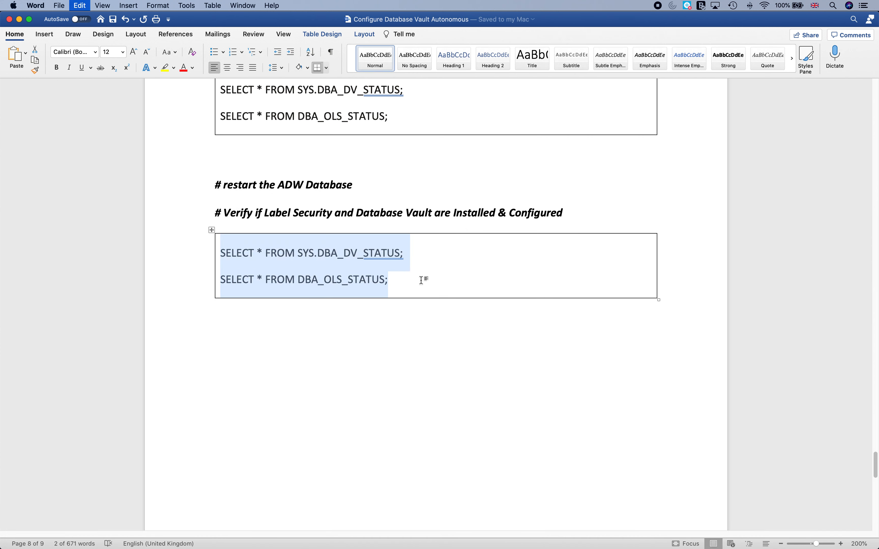
pyautogui.moveTo(648, 538)
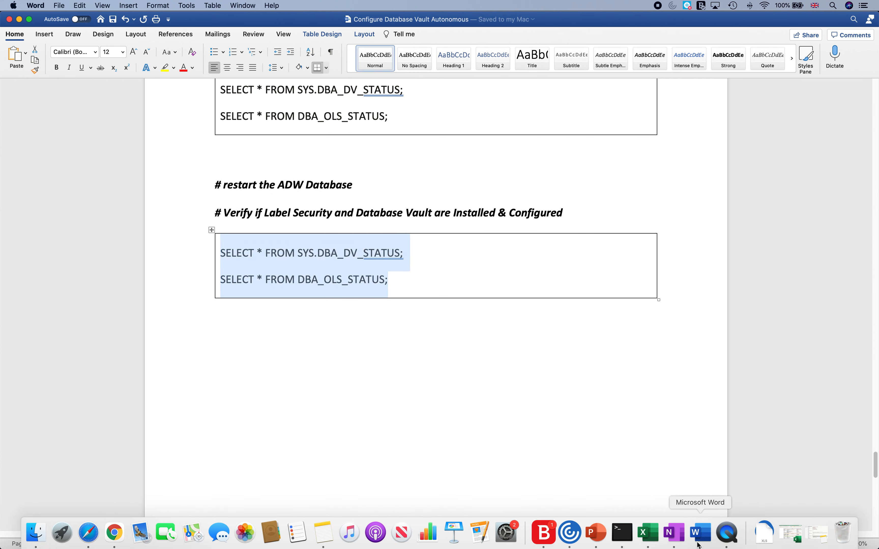
pyautogui.click(115, 533)
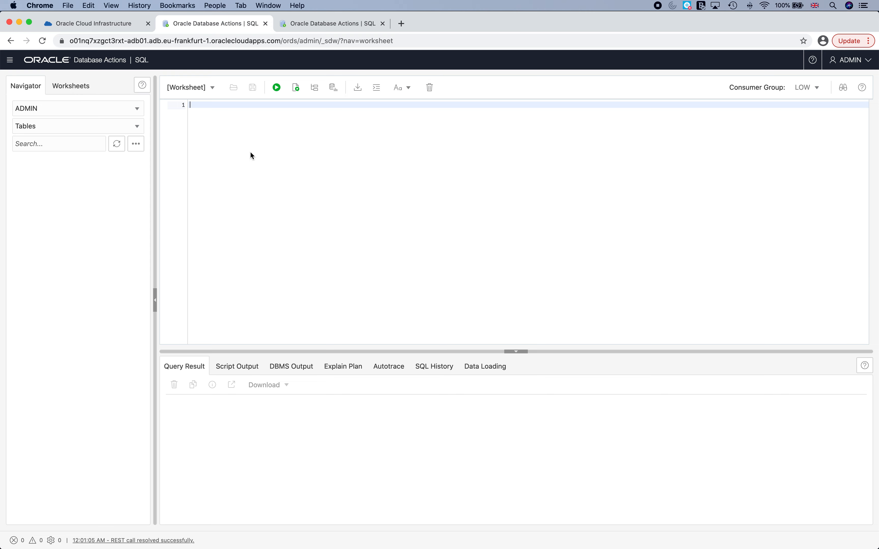
pyautogui.press('super+v')
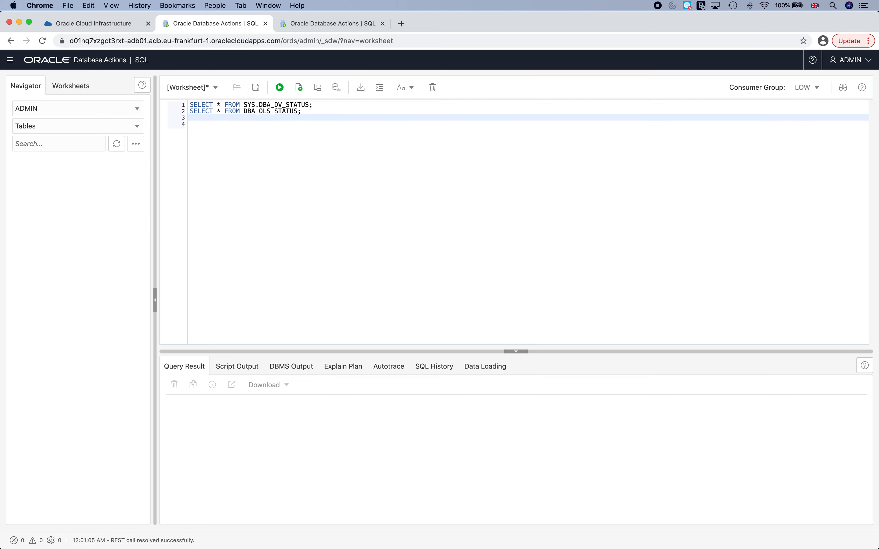
# Run the DBA_DV_STATUS query, showing Database Vault configure and enable status both TRUE.
pyautogui.press('Up')
pyautogui.press('Return')
pyautogui.press('Up')
pyautogui.hotkey('shift', 'Up')
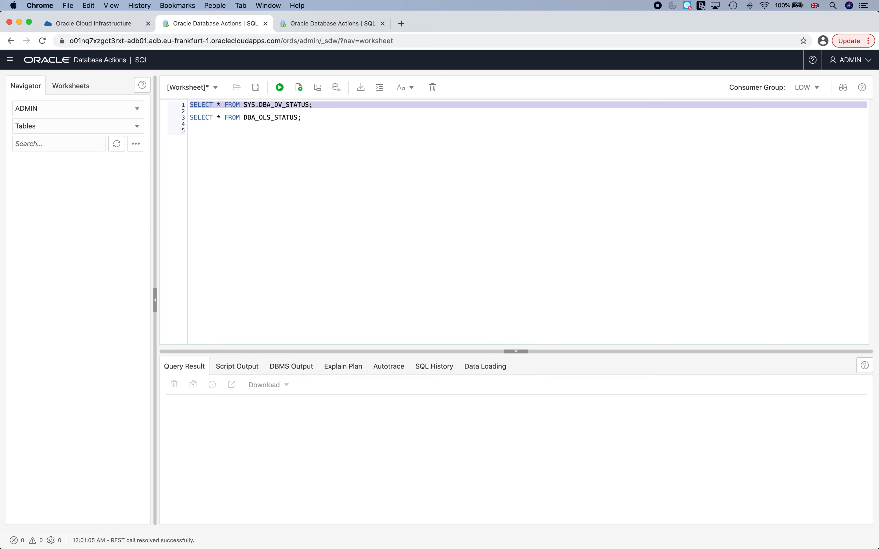
pyautogui.click(279, 88)
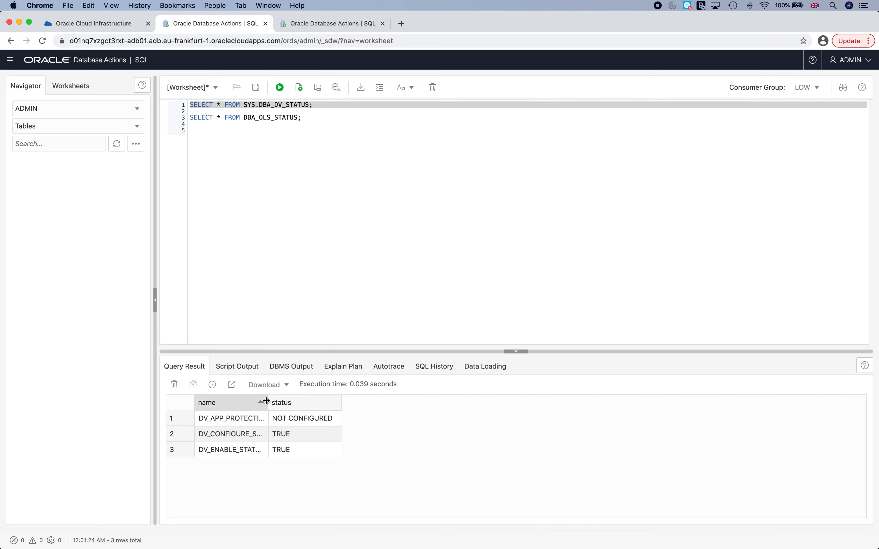
pyautogui.moveTo(268, 402); pyautogui.dragTo(450, 402)
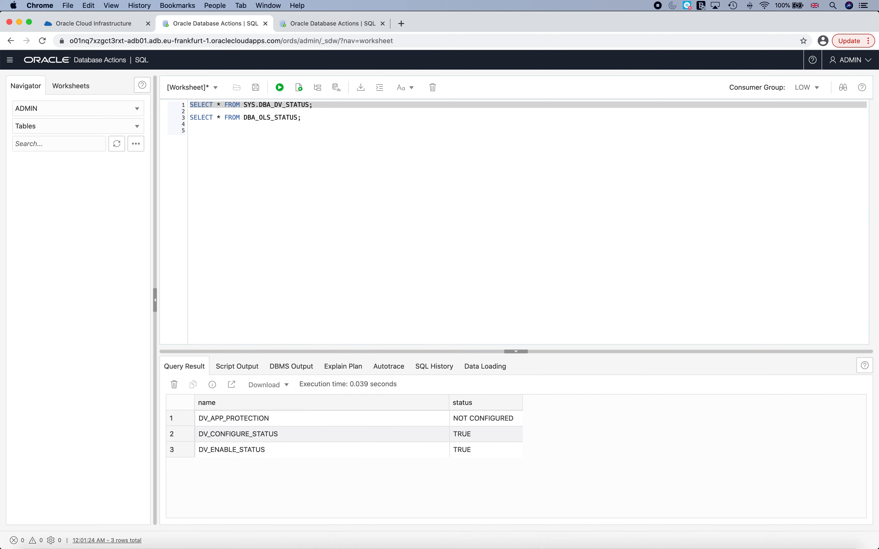
# Select and run the DBA_OLS_STATUS query on line 3.
pyautogui.click(192, 118)
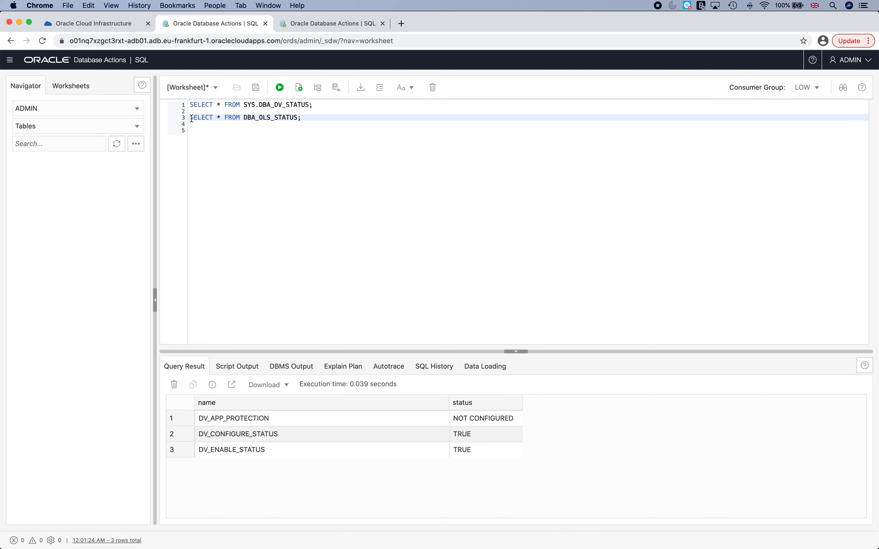
pyautogui.tripleClick(192, 118)
pyautogui.click(280, 88)
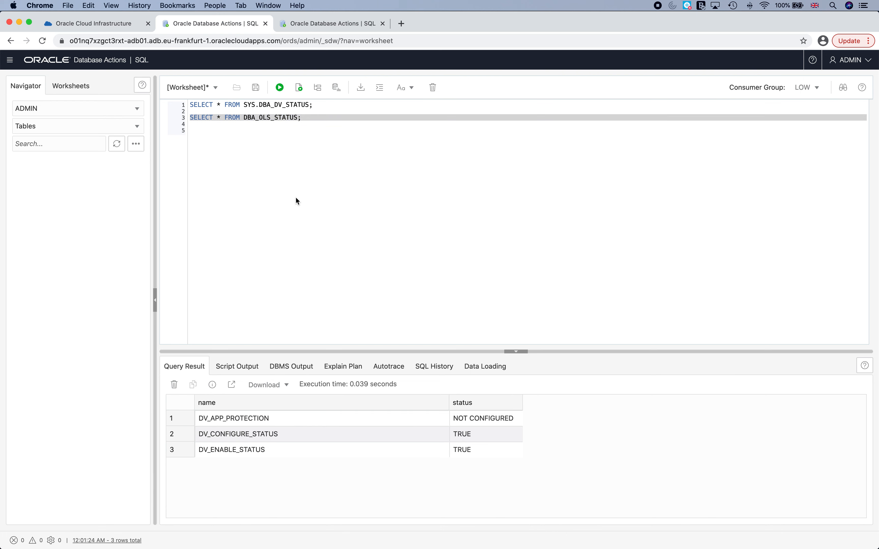